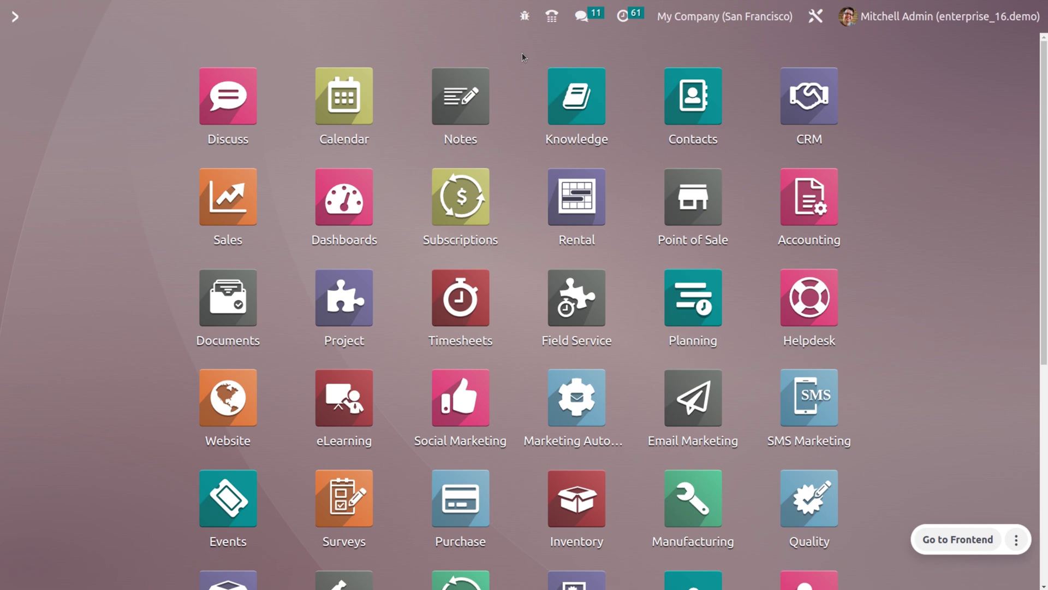
# - Open Settings, search 'CUST' and go to the Incoming Email Servers list under Discuss
pyautogui.write('SE')
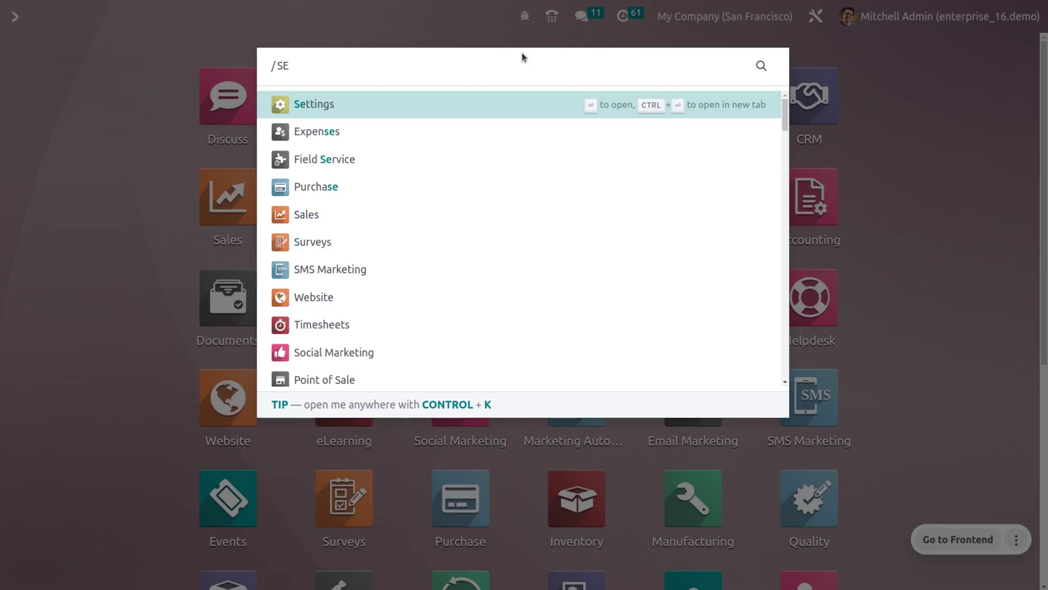
pyautogui.press('Return')
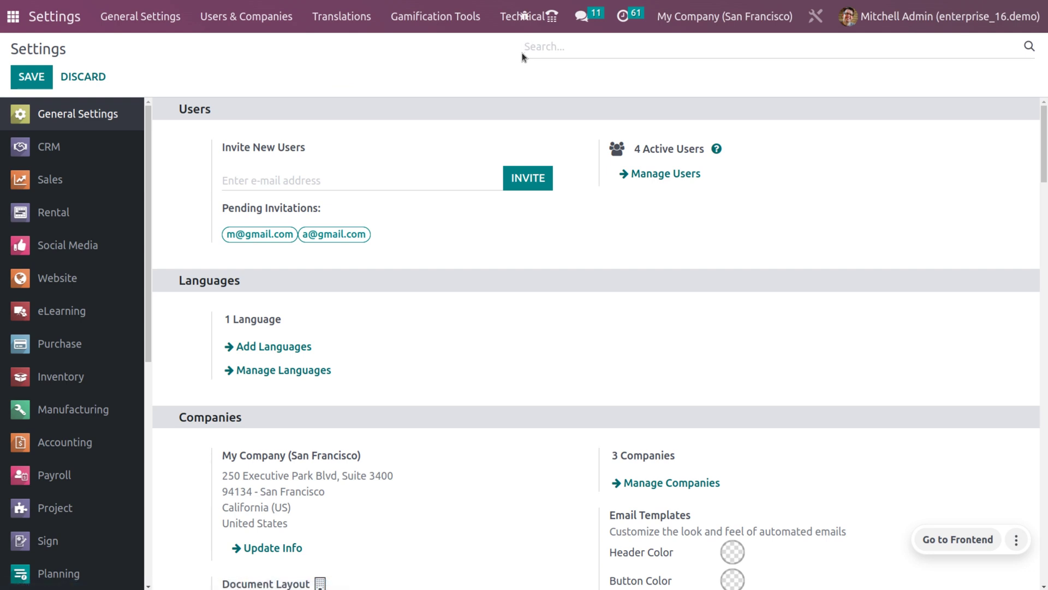
pyautogui.write('CUST')
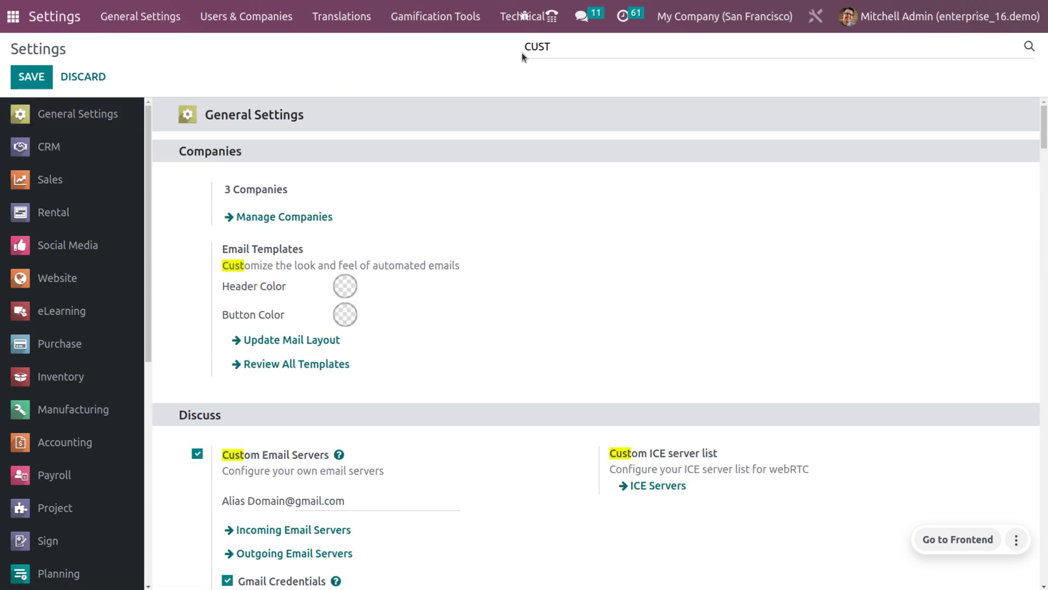
pyautogui.scroll(-2, 389, 328)
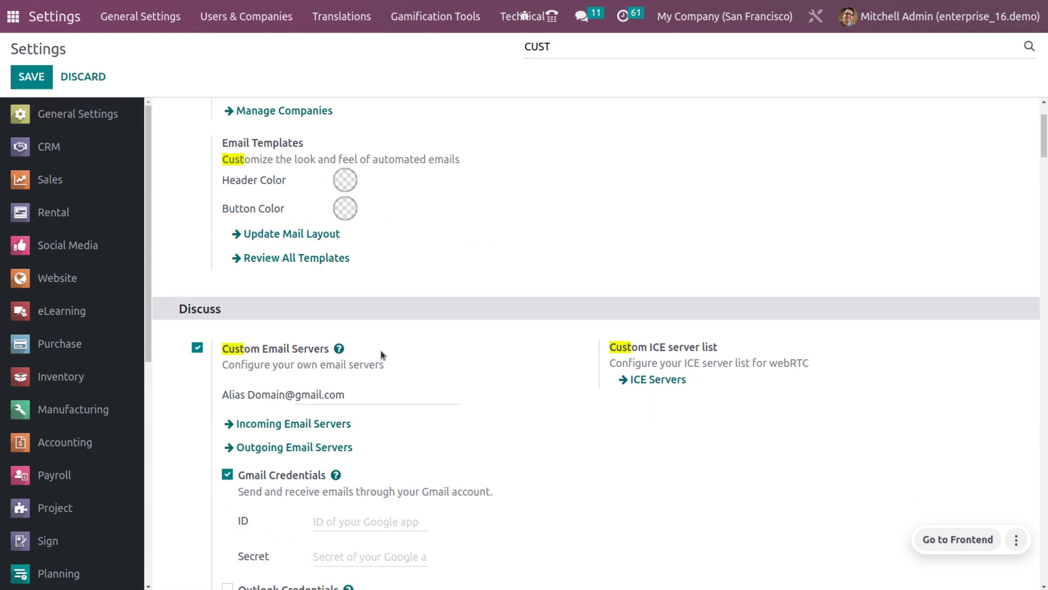
pyautogui.moveTo(258, 407)
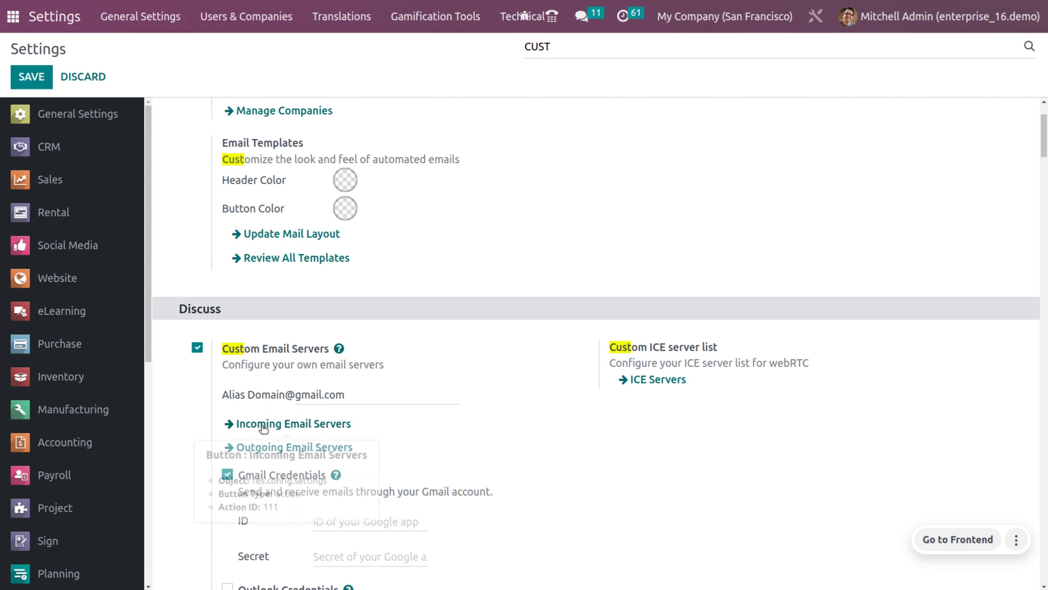
pyautogui.click(263, 425)
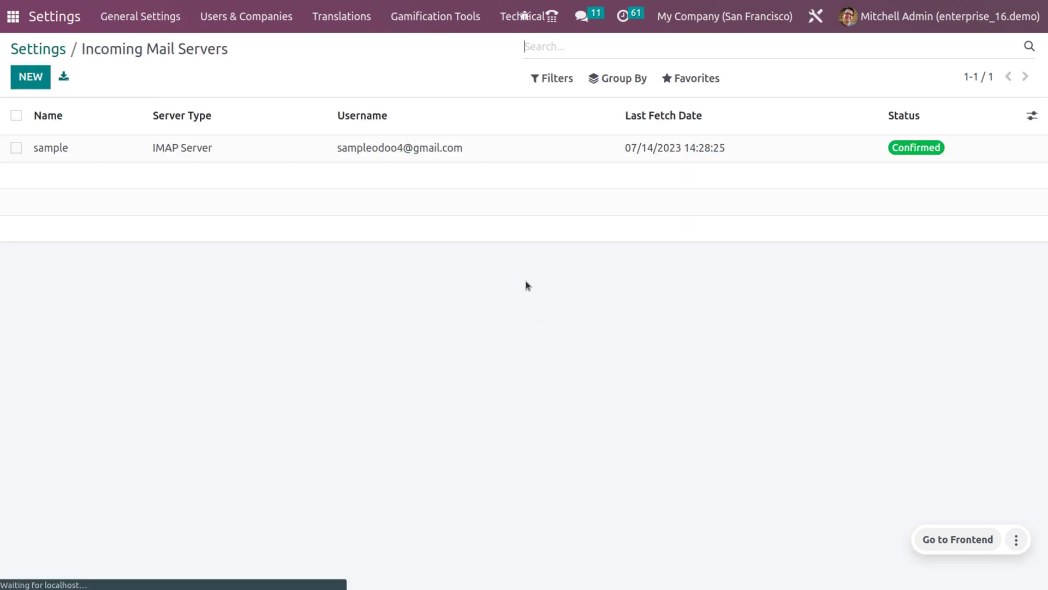
# - Review the sample IMAP server (imap.gmail.com, port 993, creates Expense Reports), then return home
pyautogui.click(357, 158)
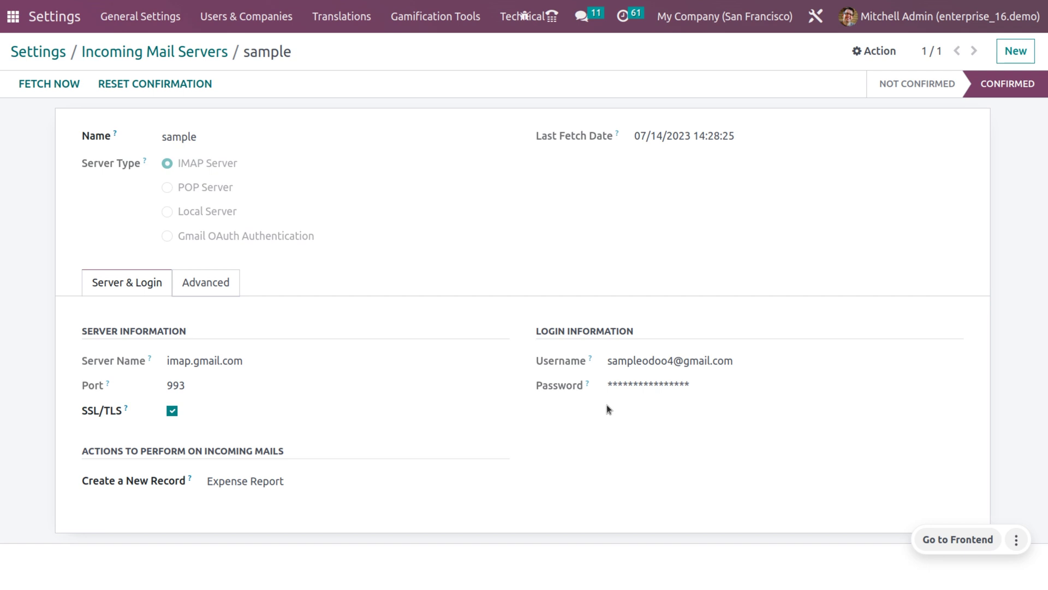
pyautogui.click(7, 17)
pyautogui.write('EX')
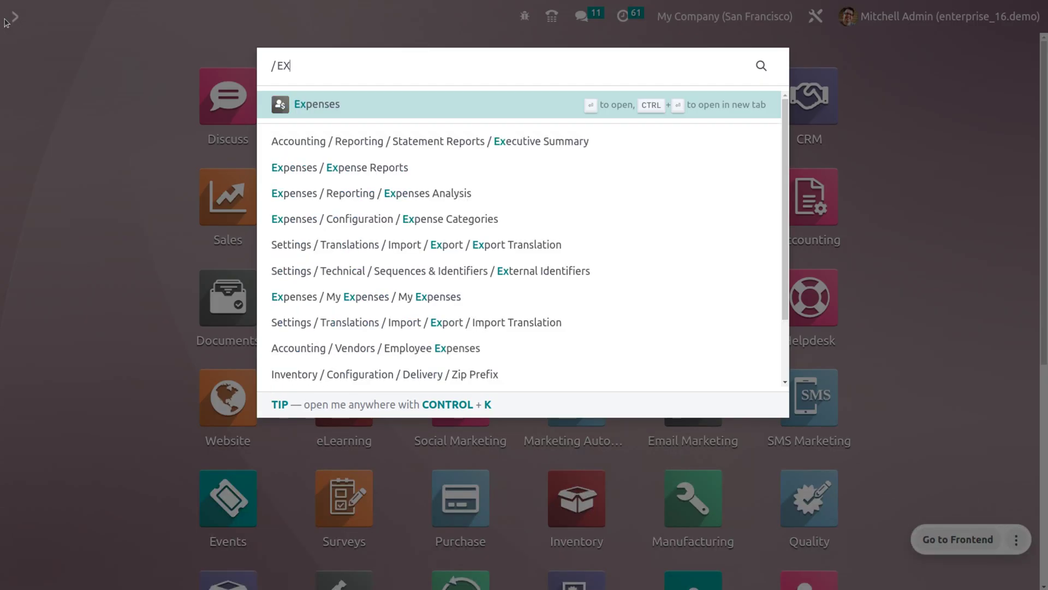
pyautogui.press('Return')
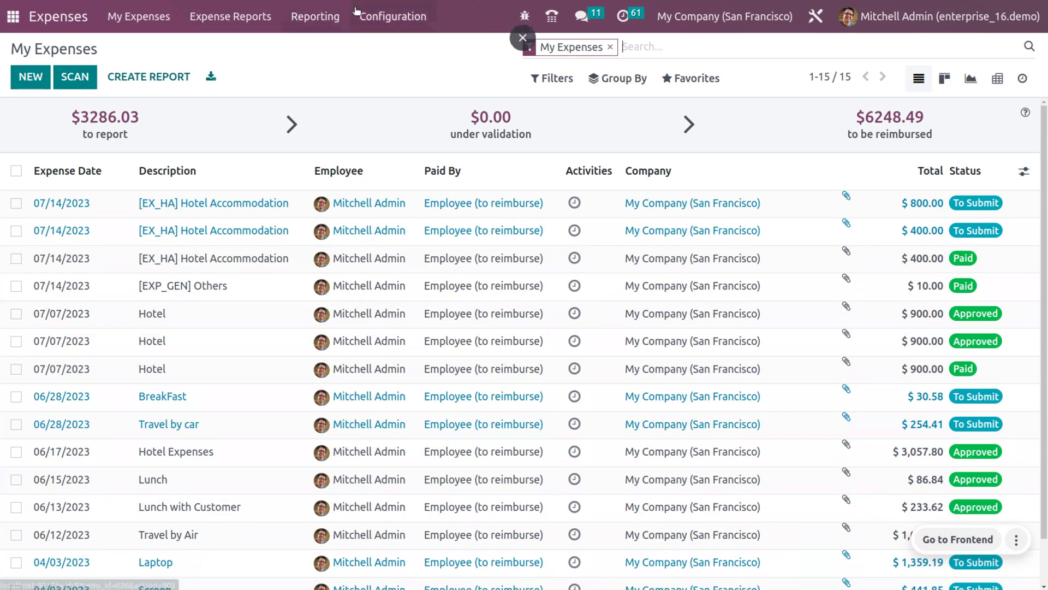
pyautogui.click(392, 16)
pyautogui.click(389, 54)
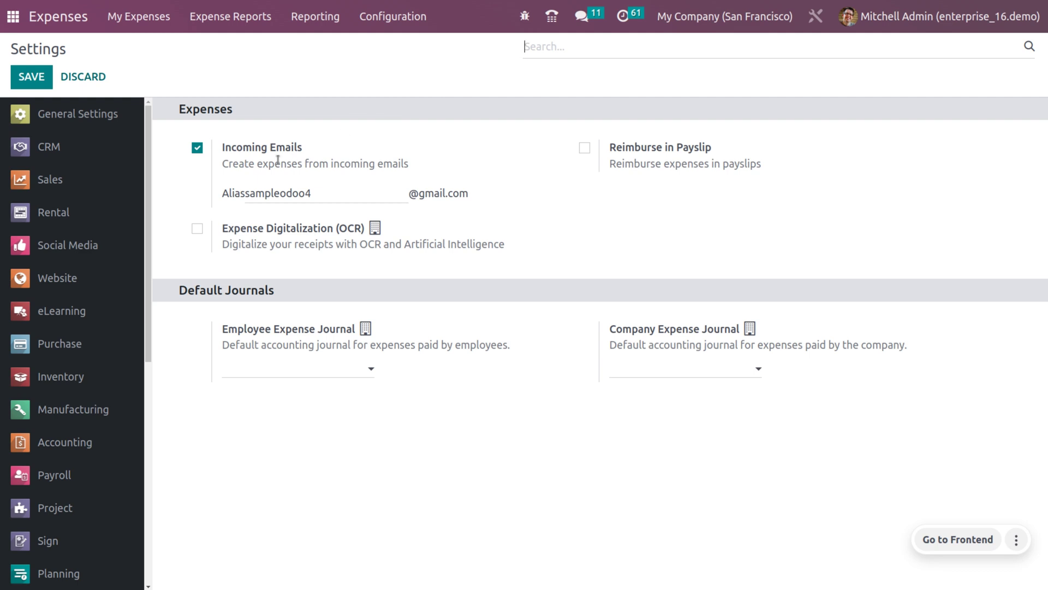
pyautogui.moveTo(278, 160)
pyautogui.moveTo(297, 196)
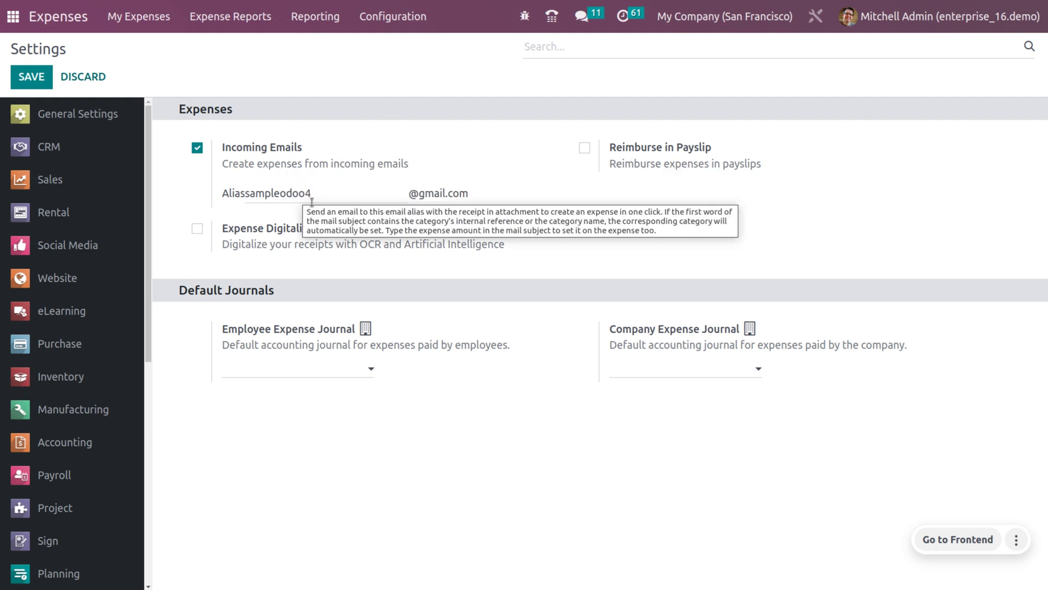
pyautogui.moveTo(270, 179)
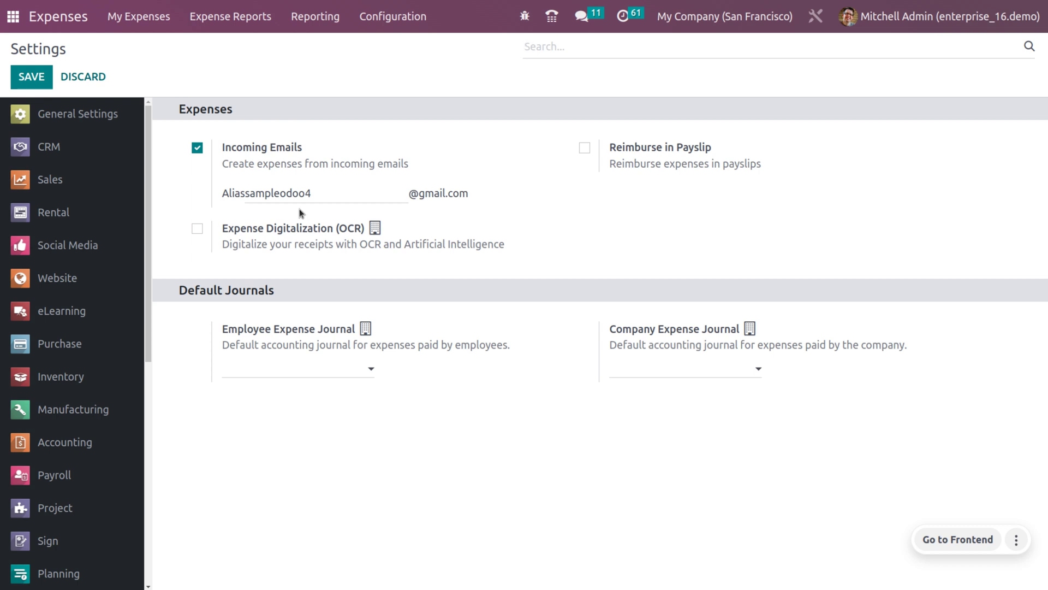
pyautogui.click(24, 12)
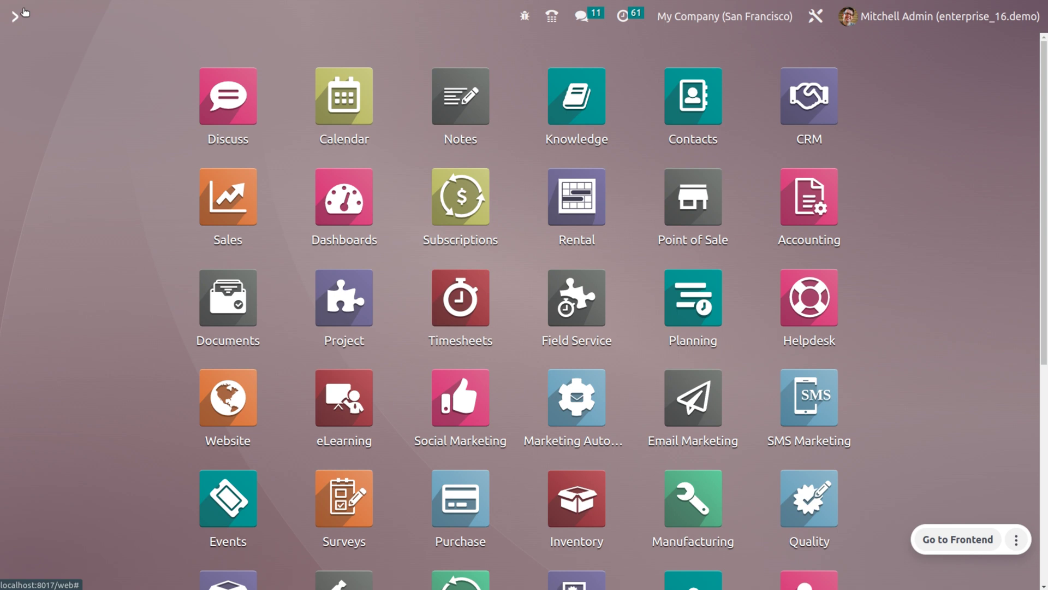
pyautogui.write('EM')
# - Open the Employees app and bring up the consultant employee's record
pyautogui.press('Down')
pyautogui.press('Return')
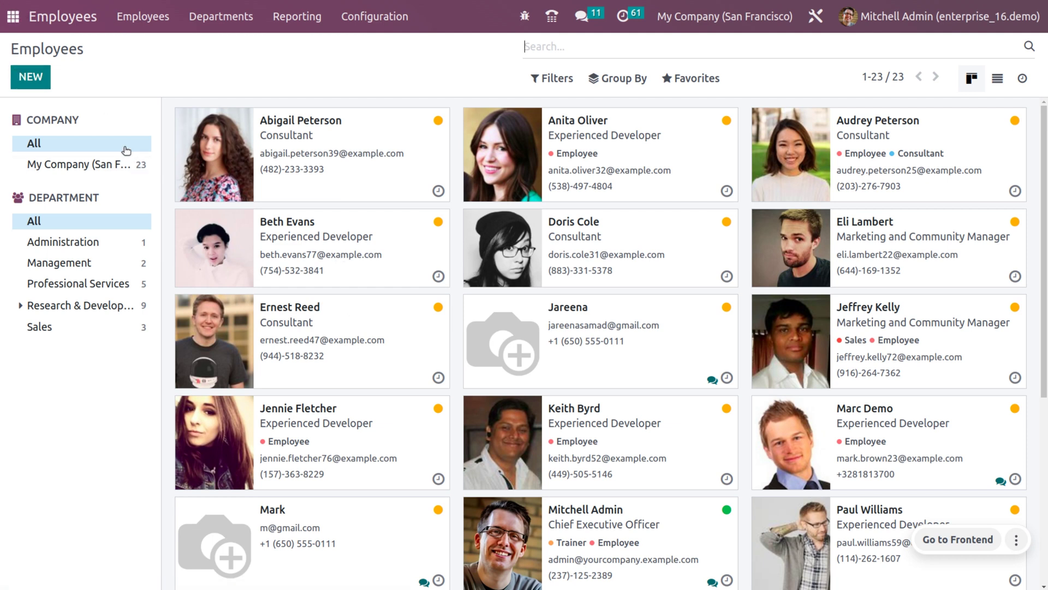
pyautogui.click(31, 78)
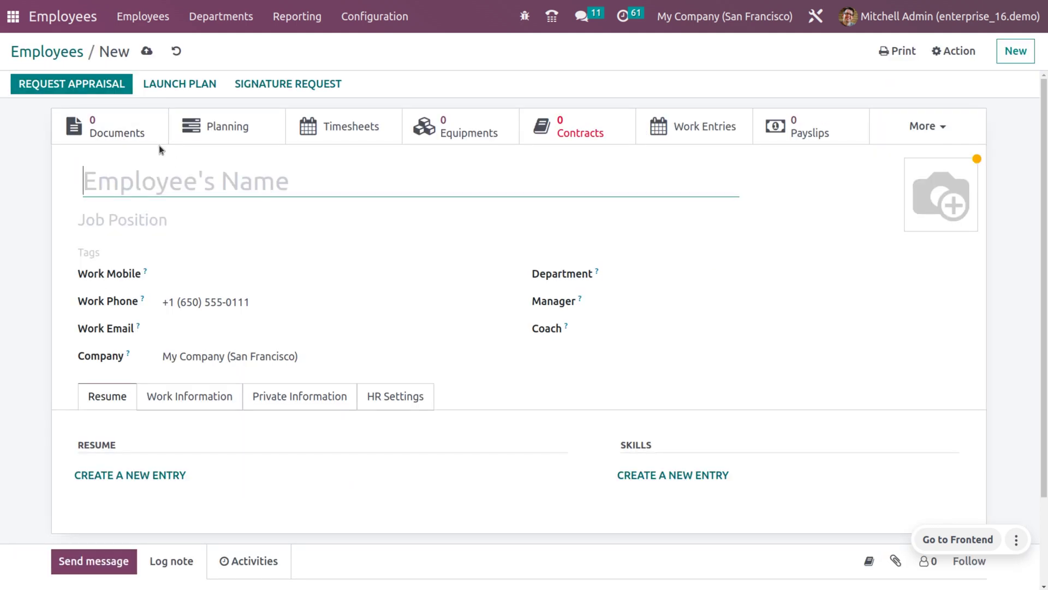
pyautogui.click(46, 56)
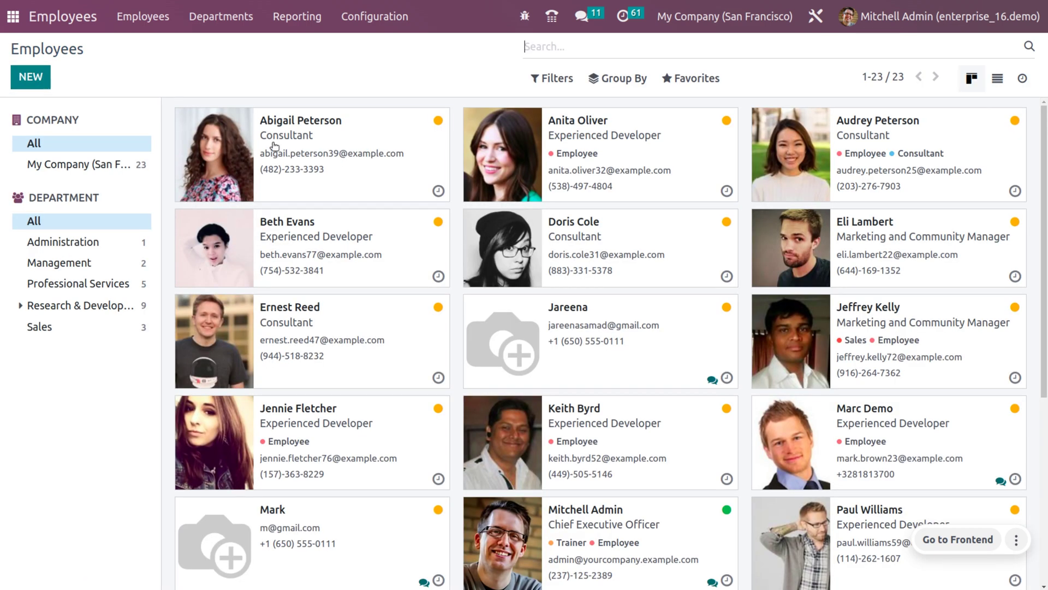
pyautogui.click(275, 146)
# - Replace the consultant's work email with their Gmail address, save, and return home
pyautogui.click(398, 333)
pyautogui.press('BackSpace')
pyautogui.press('BackSpace')
pyautogui.press('BackSpace')
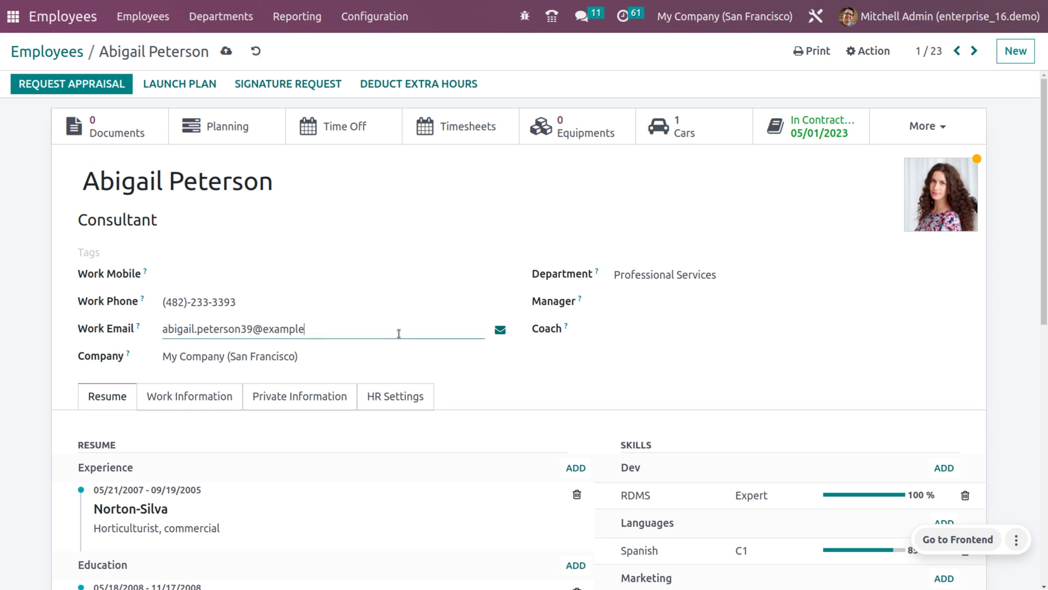
pyautogui.press('BackSpace')
pyautogui.press('BackSpace')
pyautogui.press('BackSpace')
pyautogui.press('BackSpace')
pyautogui.press('BackSpace')
pyautogui.press('BackSpace')
pyautogui.press('BackSpace')
pyautogui.press('BackSpace')
pyautogui.press('BackSpace')
pyautogui.press('BackSpace')
pyautogui.press('BackSpace')
pyautogui.press('BackSpace')
pyautogui.press('BackSpace')
pyautogui.press('BackSpace')
pyautogui.press('BackSpace')
pyautogui.press('BackSpace')
pyautogui.press('BackSpace')
pyautogui.press('BackSpace')
pyautogui.press('BackSpace')
pyautogui.press('BackSpace')
pyautogui.write('SAM')
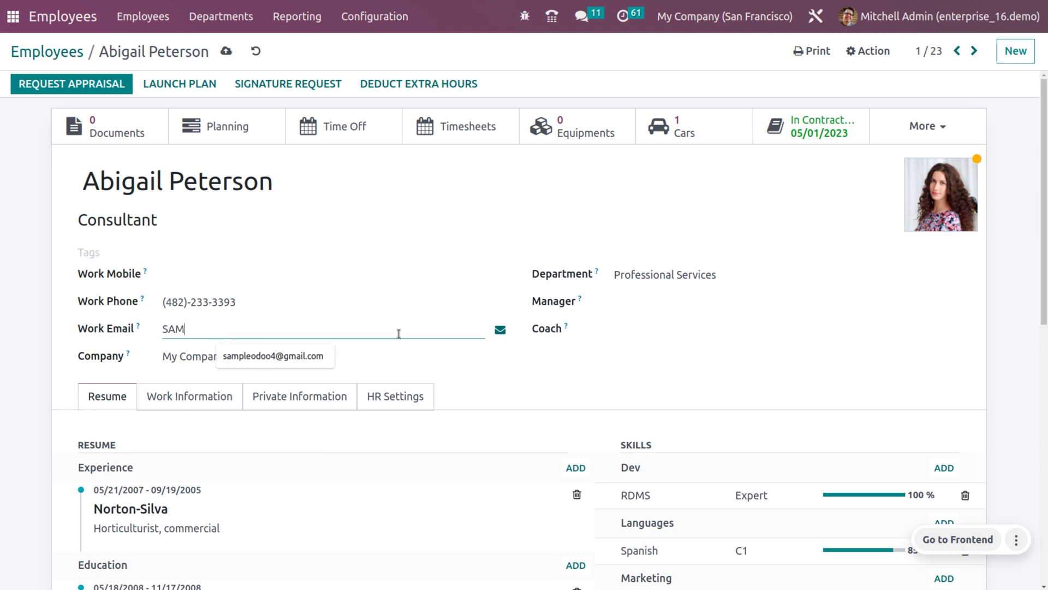
pyautogui.press('BackSpace')
pyautogui.press('BackSpace')
pyautogui.press('BackSpace')
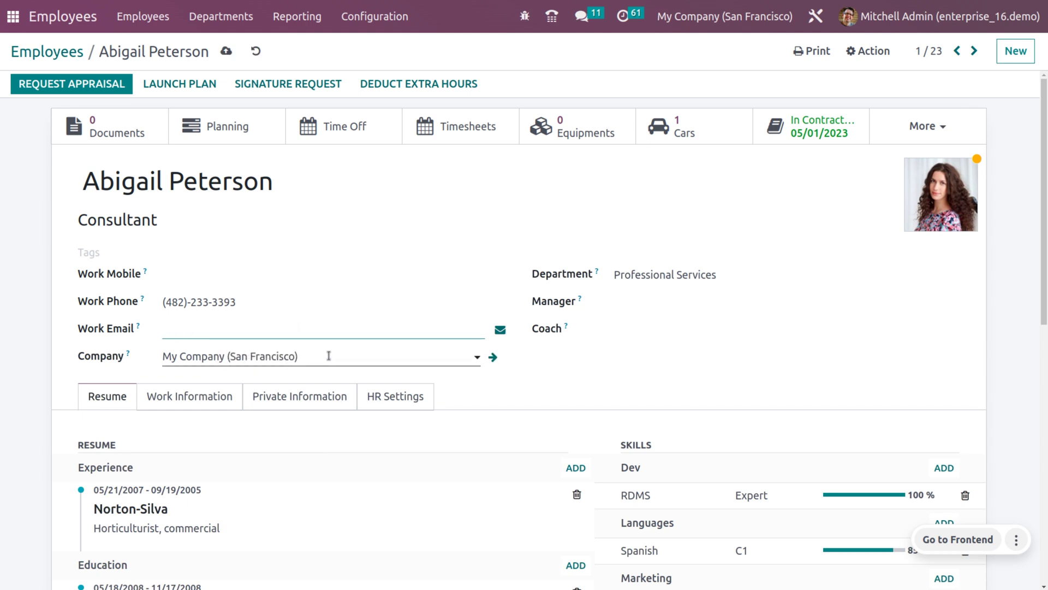
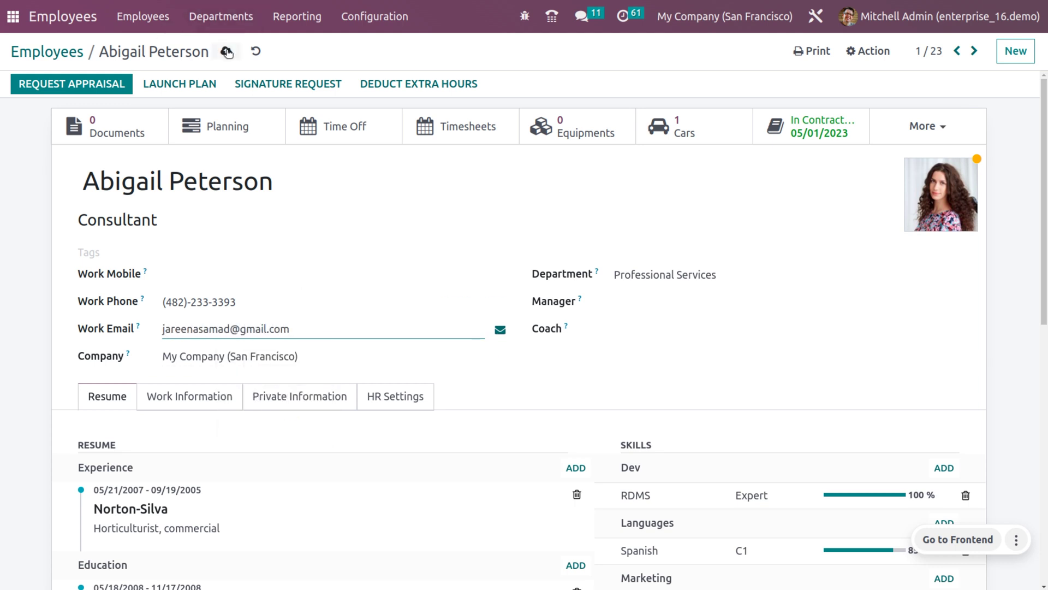
pyautogui.click(226, 53)
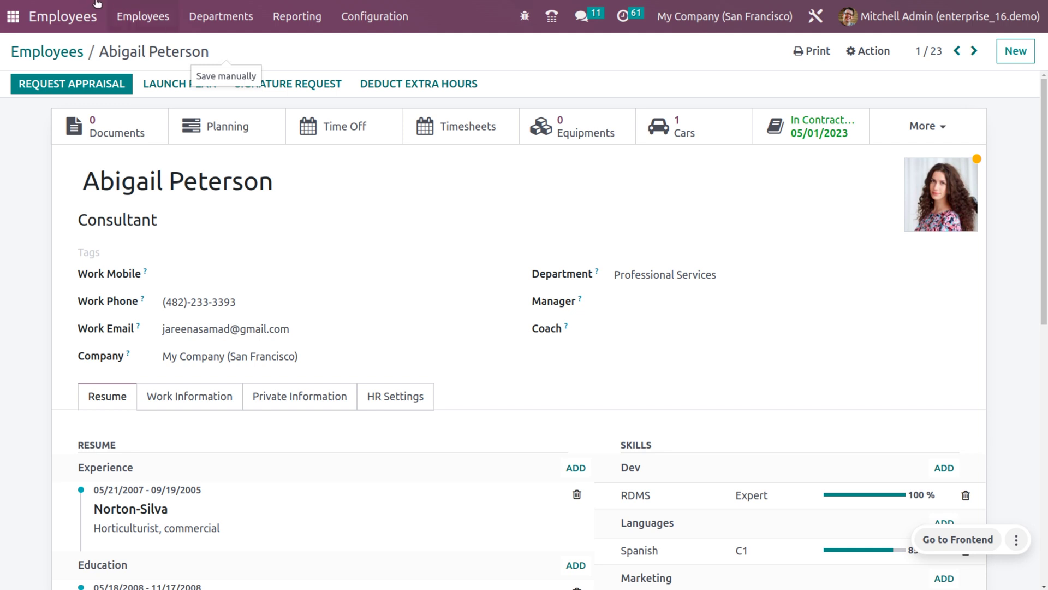
pyautogui.hotkey('alt', 'h')
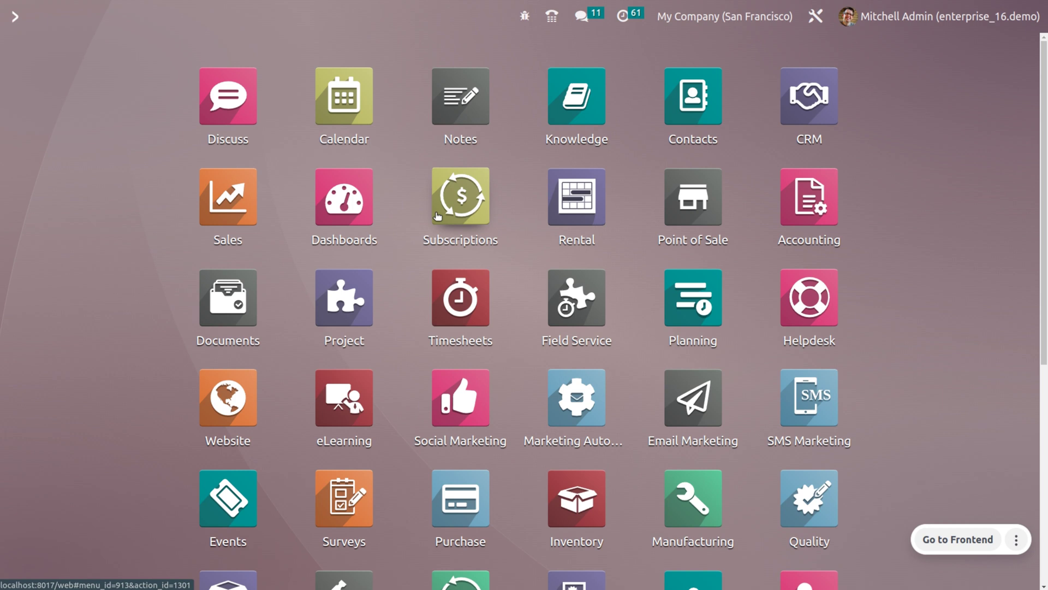
# - In Sales > Products, view the Hotel Accommodation product (EX_HA, $400.00 per day, expensable)
pyautogui.write('sa')
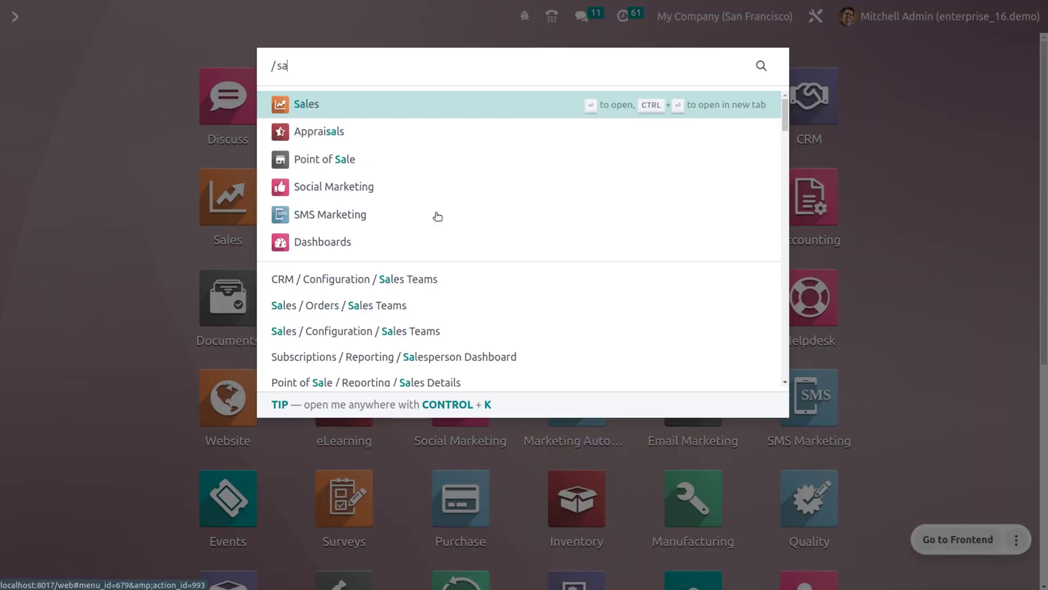
pyautogui.press('Return')
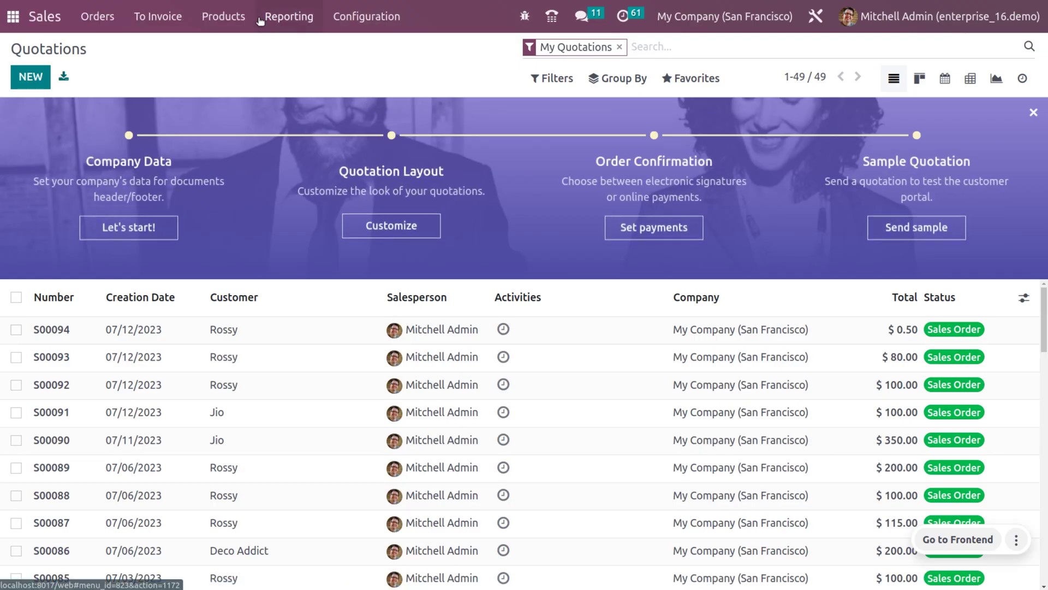
pyautogui.click(247, 20)
pyautogui.click(252, 44)
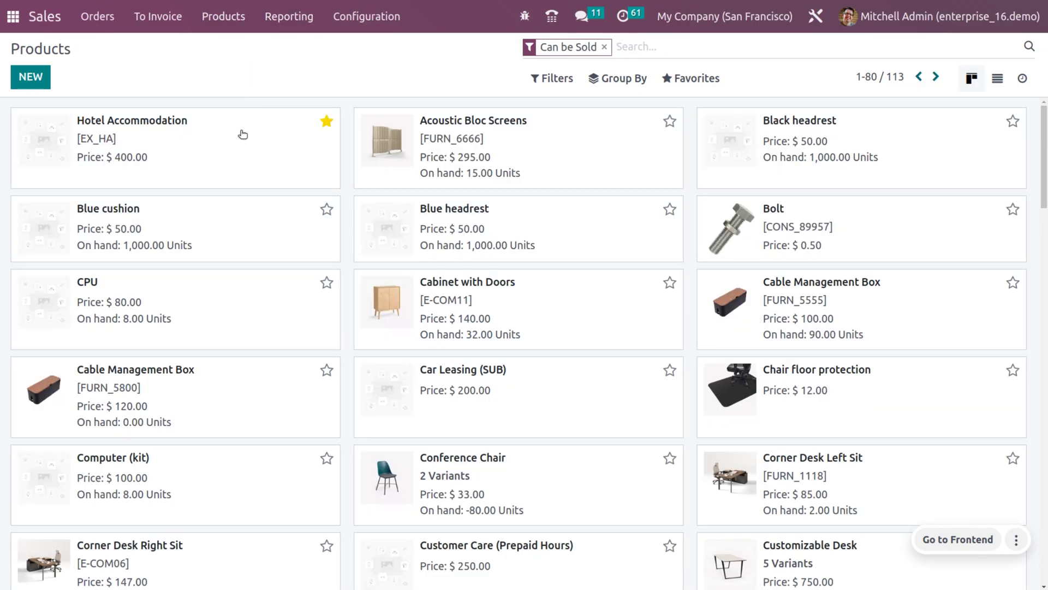
pyautogui.click(241, 134)
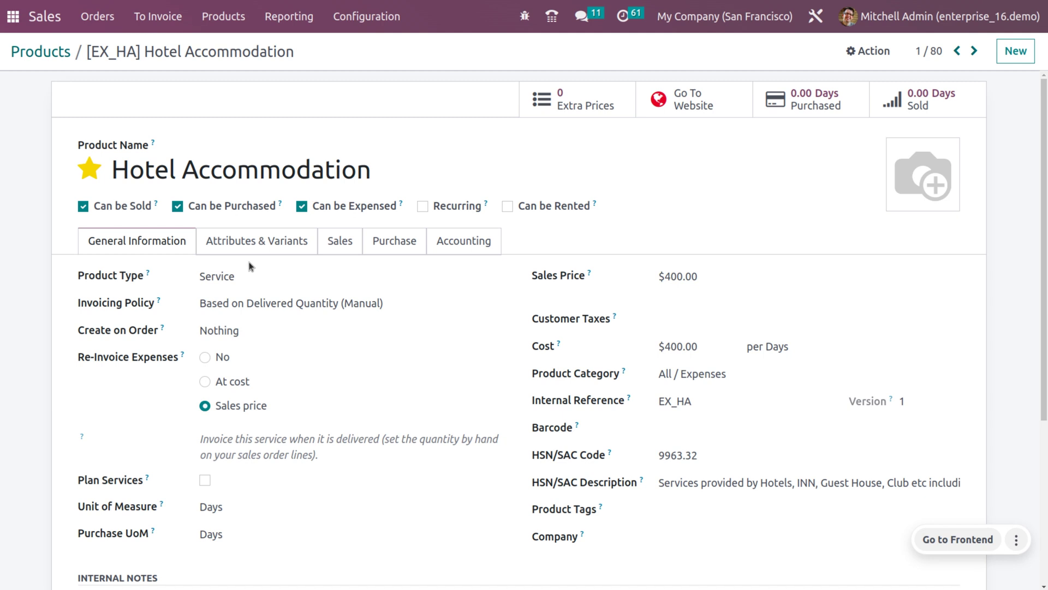
pyautogui.scroll(-2, 250, 266)
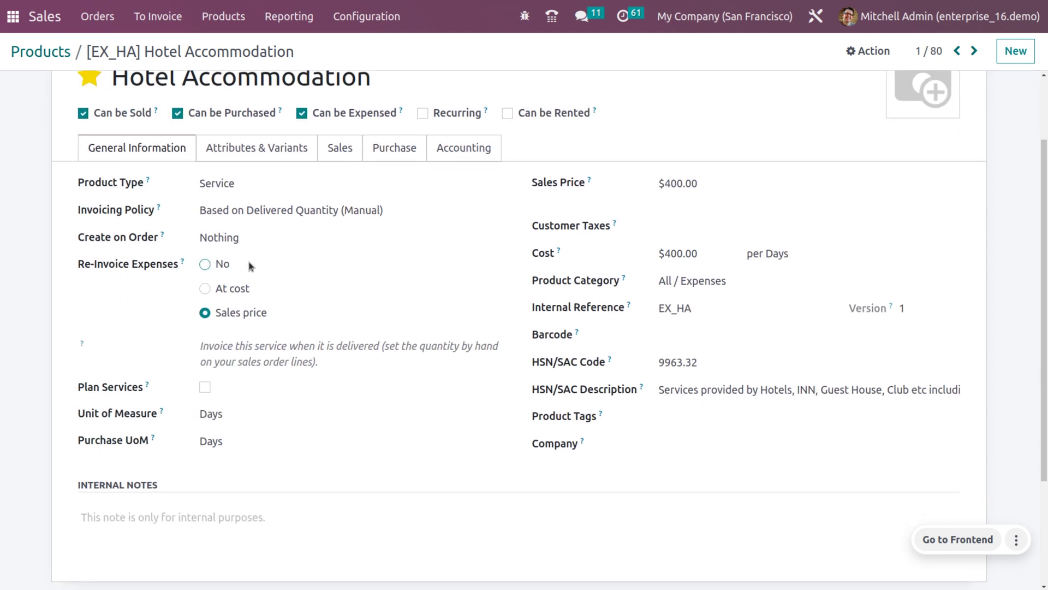
pyautogui.scroll(2, 250, 266)
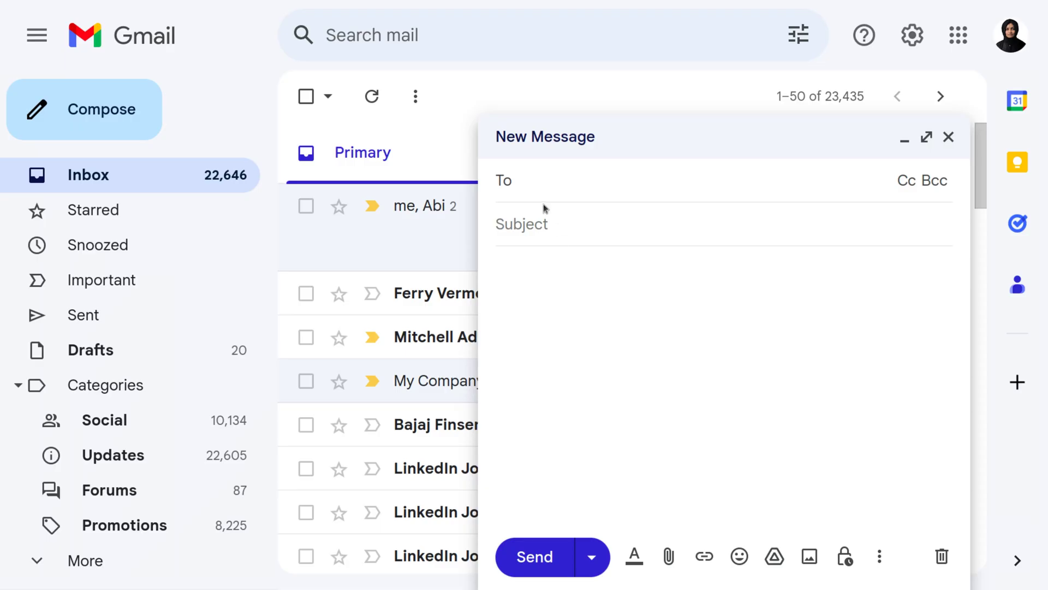
# - Address an email to the Odoo alias mailbox with subject 'EX_HA 400' and the pasted hotel note
pyautogui.click(540, 186)
pyautogui.write('sa')
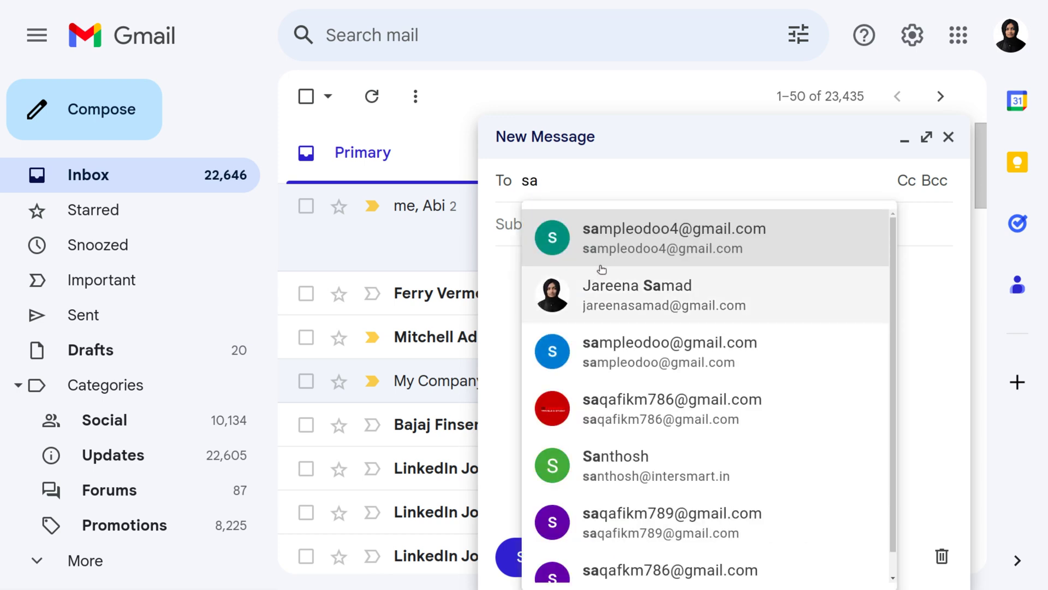
pyautogui.click(603, 254)
pyautogui.click(543, 243)
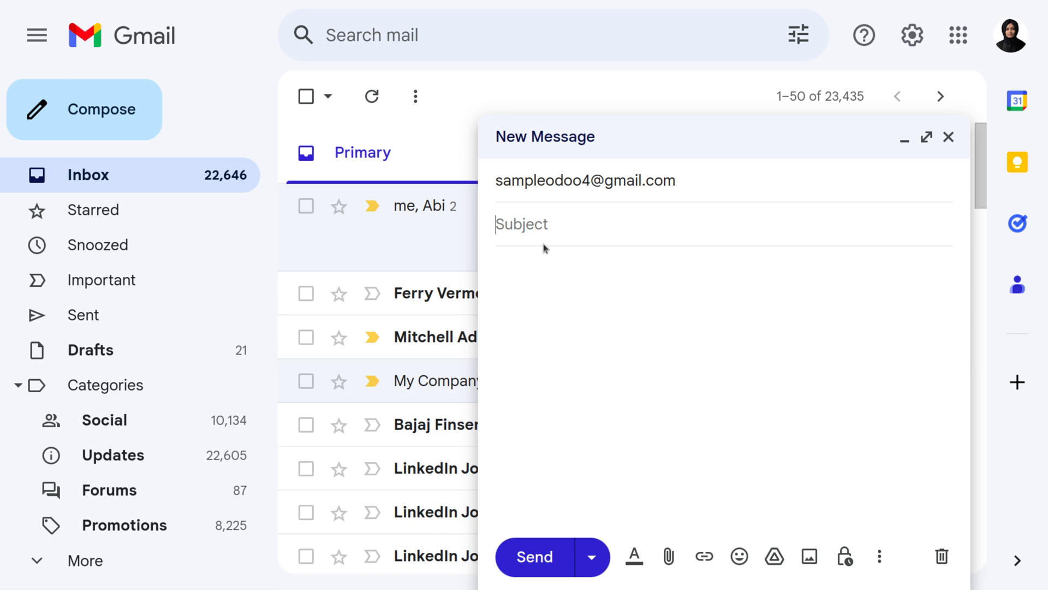
pyautogui.write('ex')
pyautogui.press('BackSpace')
pyautogui.press('BackSpace')
pyautogui.write('EX_HA')
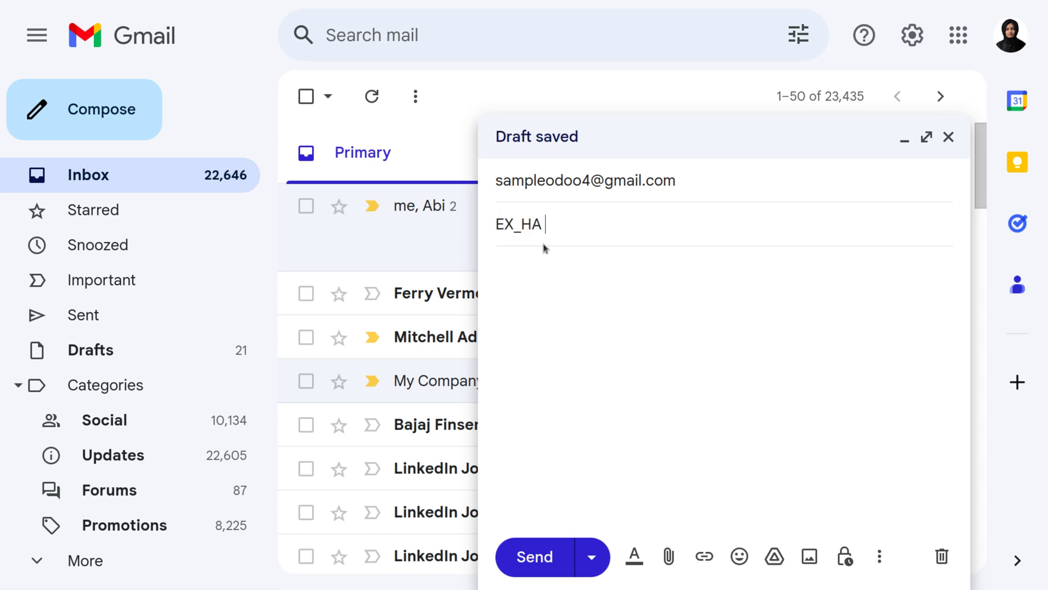
pyautogui.write('400')
pyautogui.click(576, 256)
pyautogui.write('EX_HA 400 Hotel accomodation')
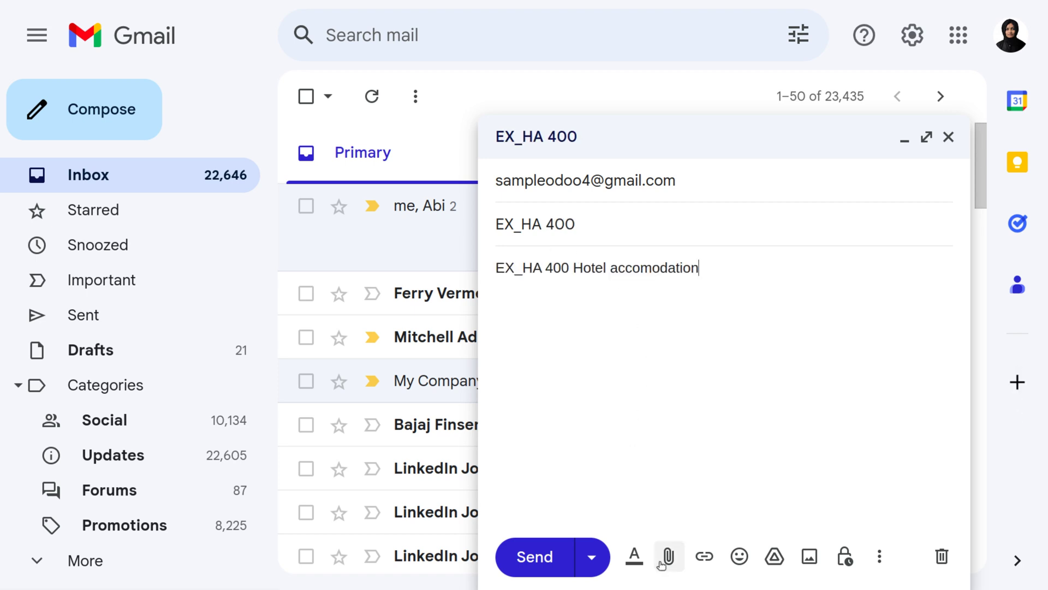
# - Attach the Hotel Accommodation expense PDF and send the email
pyautogui.click(668, 556)
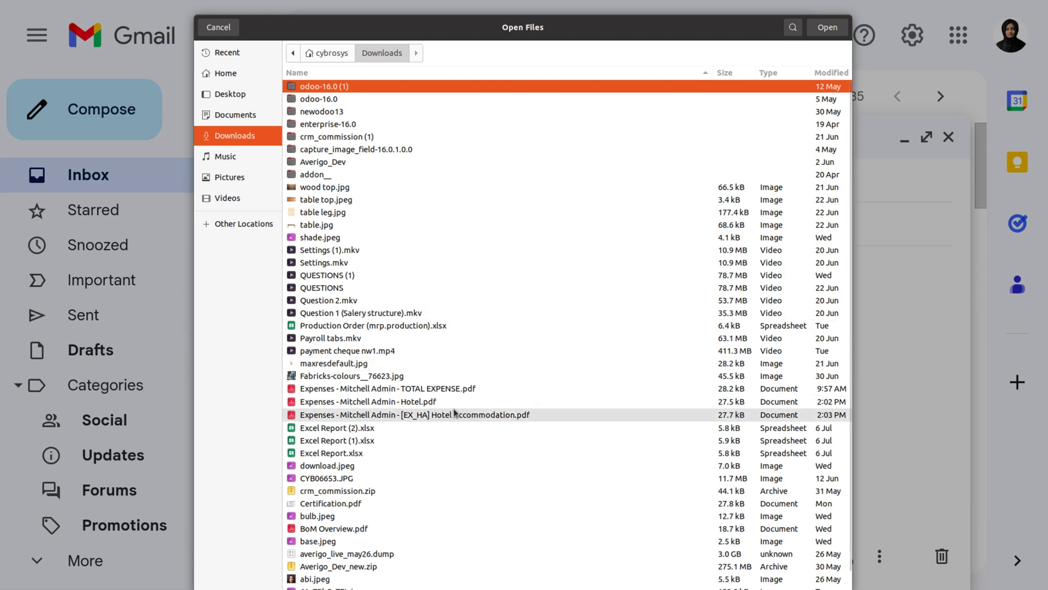
pyautogui.click(457, 414)
pyautogui.click(822, 25)
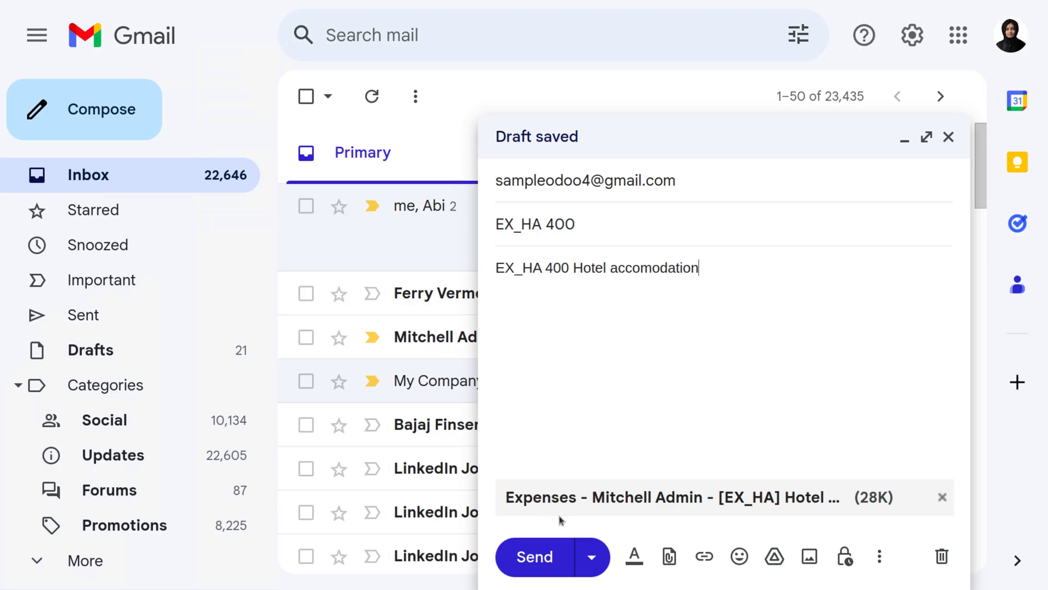
pyautogui.click(535, 556)
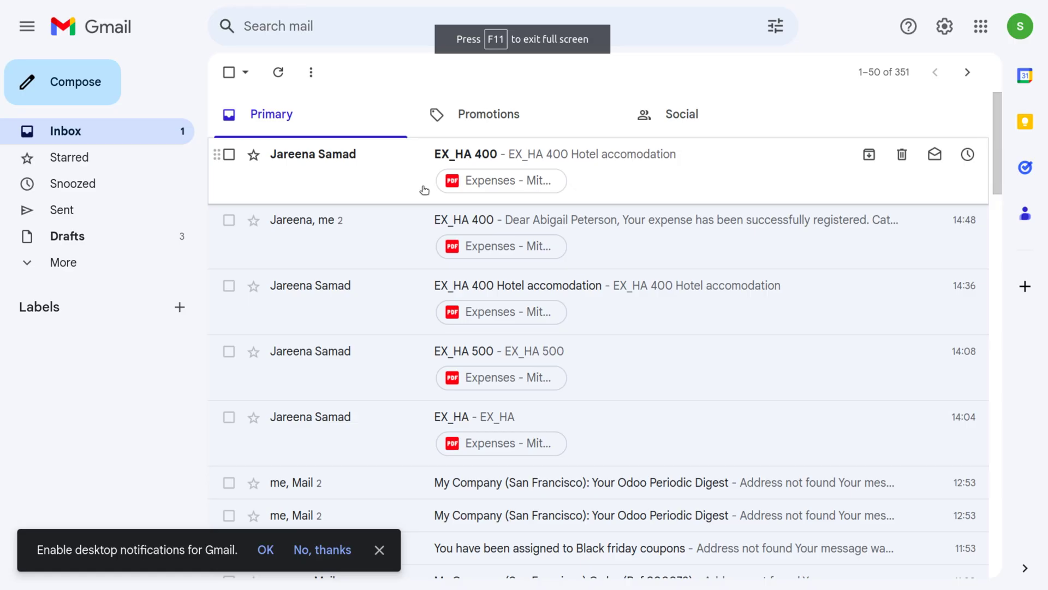
# - Open the received EX_HA 400 email and look over its Hotel Accommodation PDF attachment
pyautogui.click(469, 164)
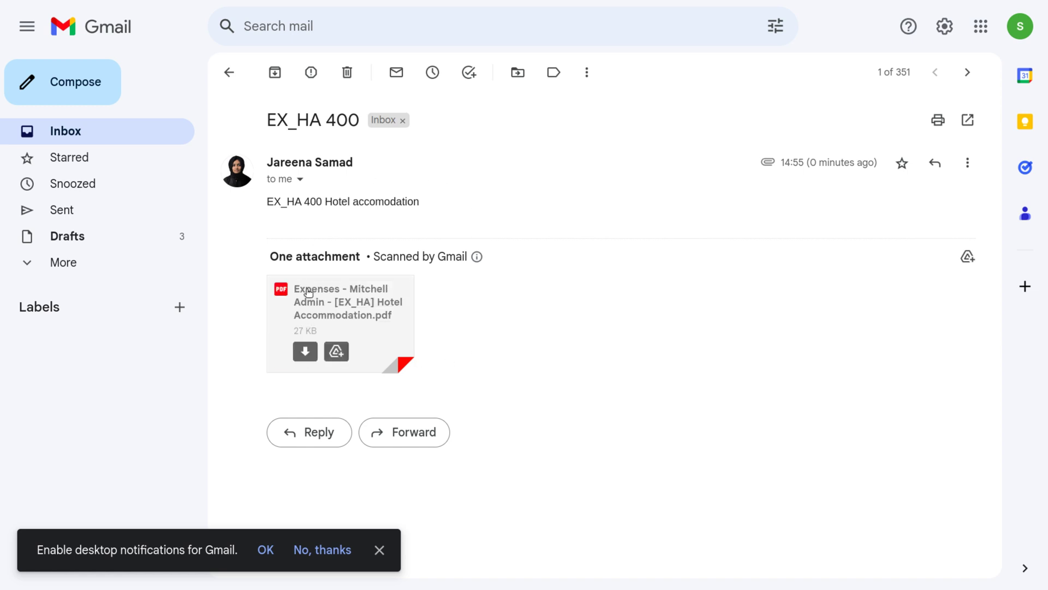
pyautogui.moveTo(330, 337)
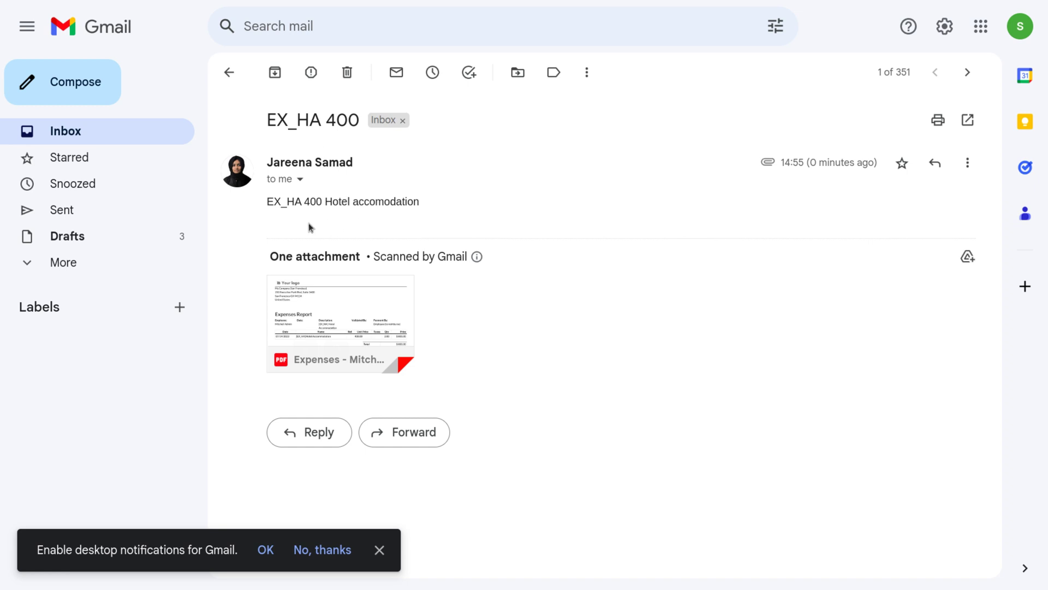
pyautogui.moveTo(388, 351)
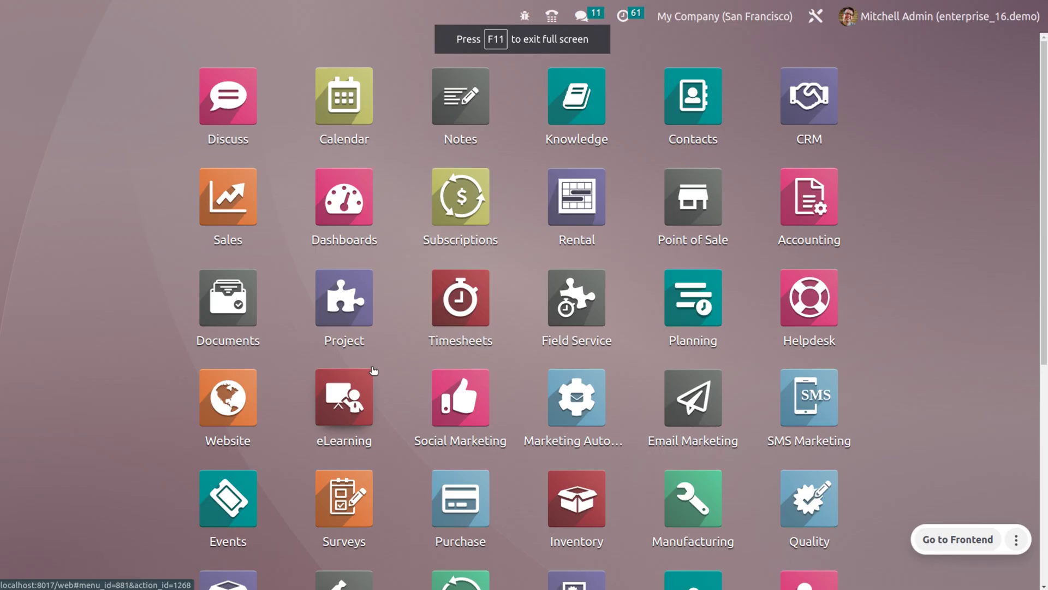
# - Run Fetch Now on the sample incoming mail server from Settings, then go home
pyautogui.write('se')
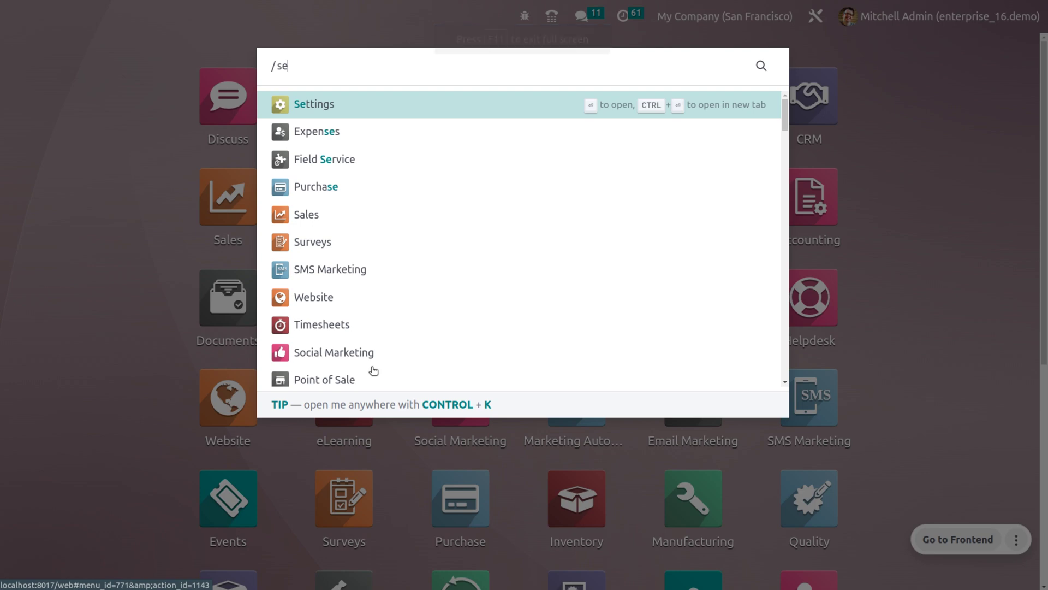
pyautogui.press('Return')
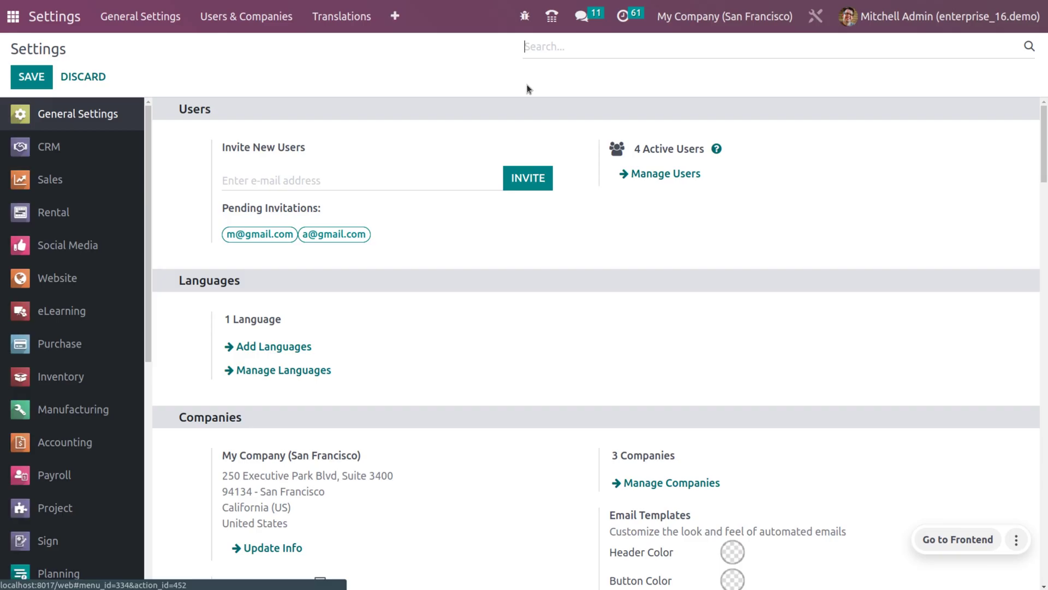
pyautogui.write('custom')
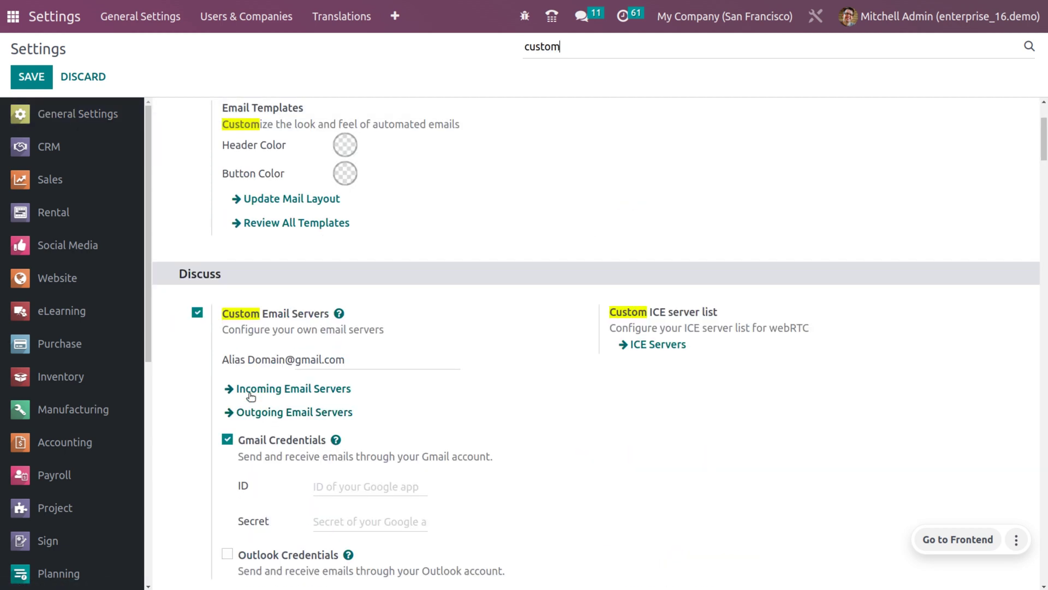
pyautogui.click(251, 389)
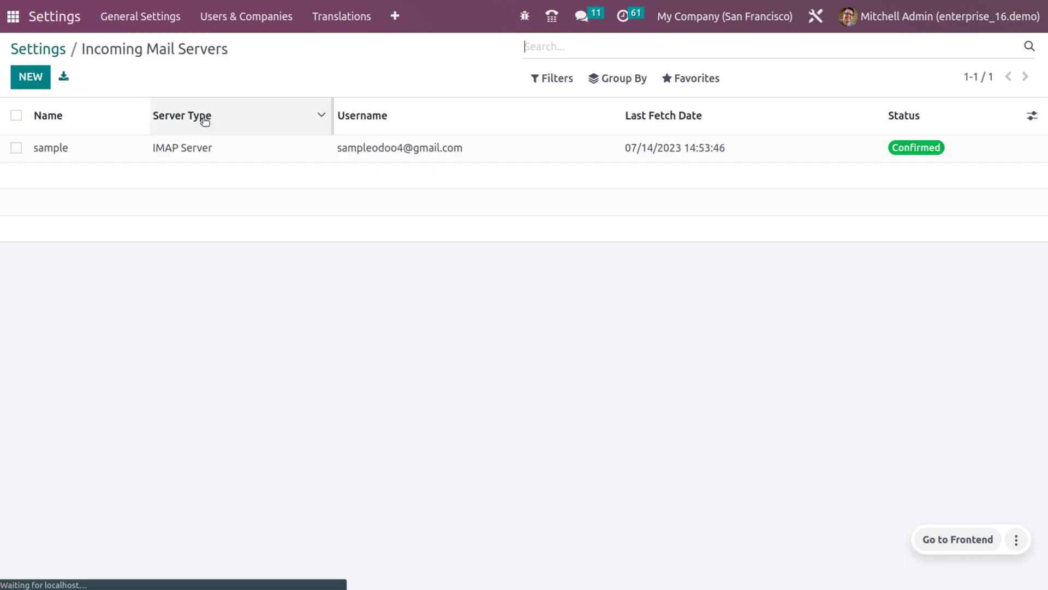
pyautogui.click(77, 147)
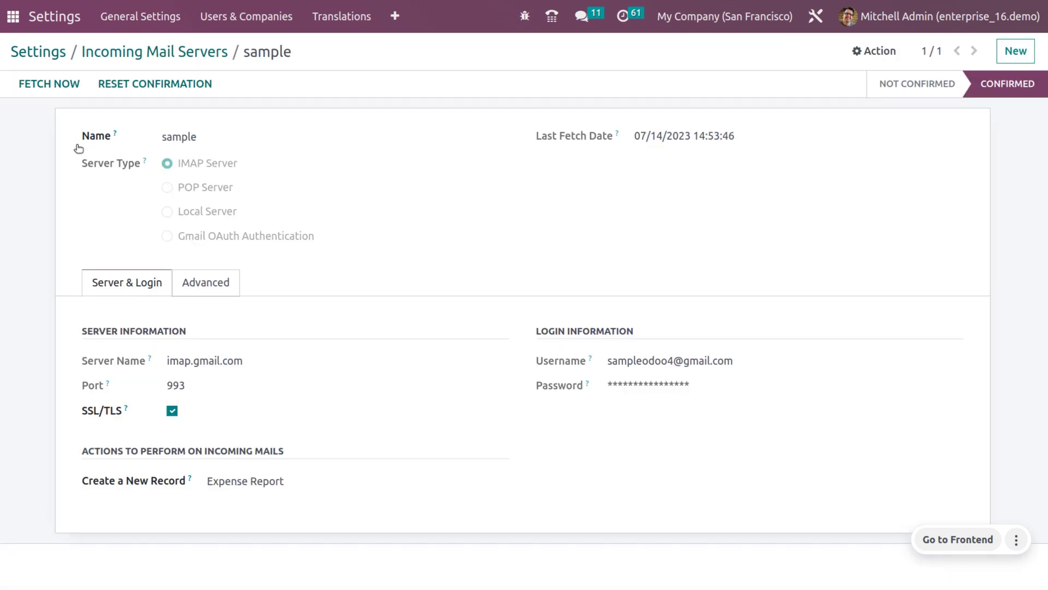
pyautogui.click(62, 93)
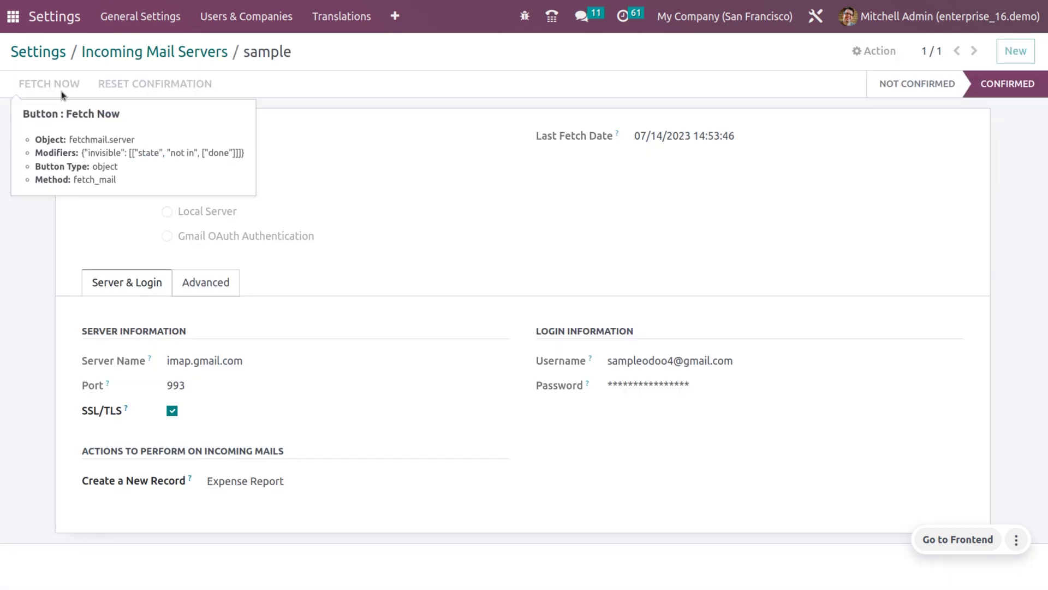
pyautogui.click(13, 16)
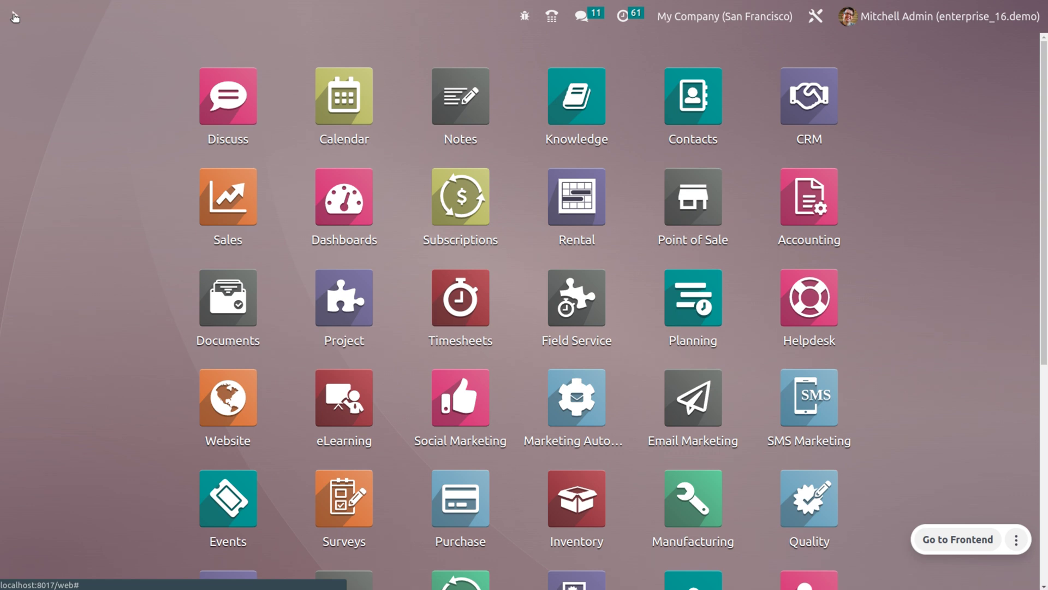
# - Open Expenses and drop the My Expenses filter to reveal the $400.00 EX_HA 400 expense
pyautogui.write('e')
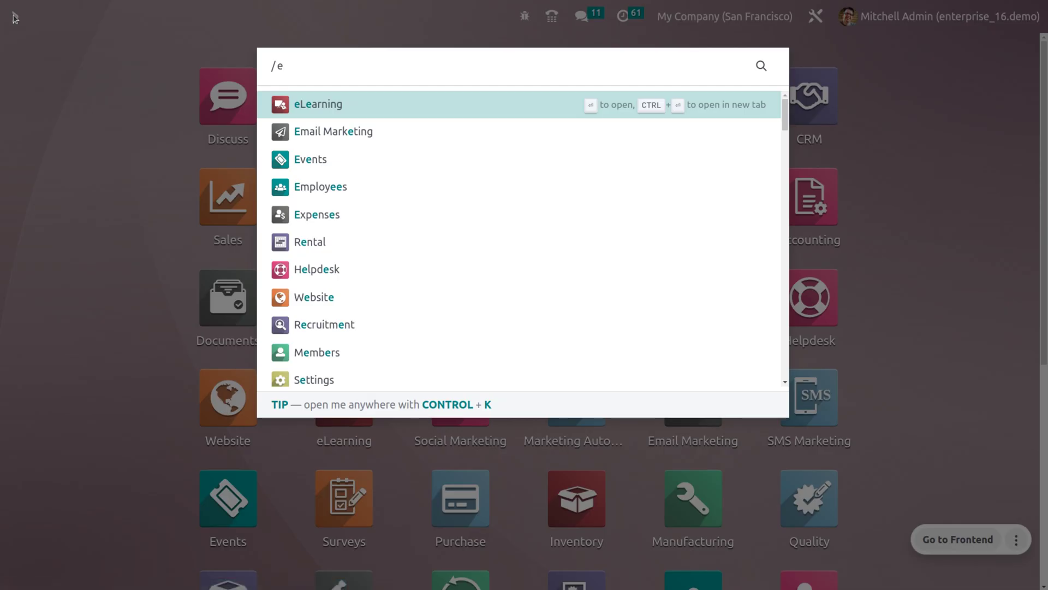
pyautogui.write('x')
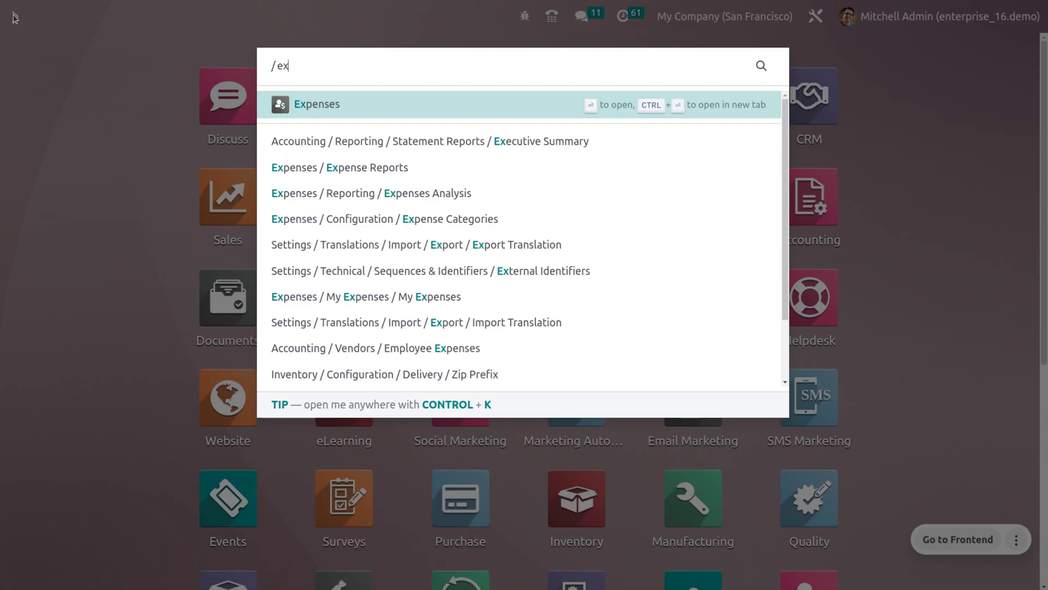
pyautogui.press('Return')
pyautogui.click(609, 48)
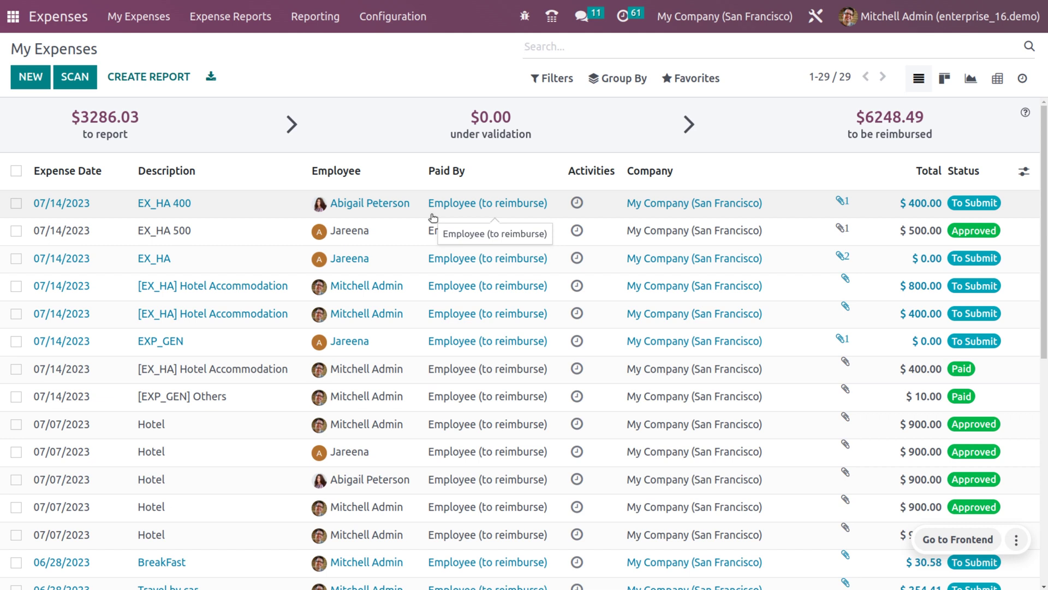
pyautogui.hotkey('alt', 'Tab')
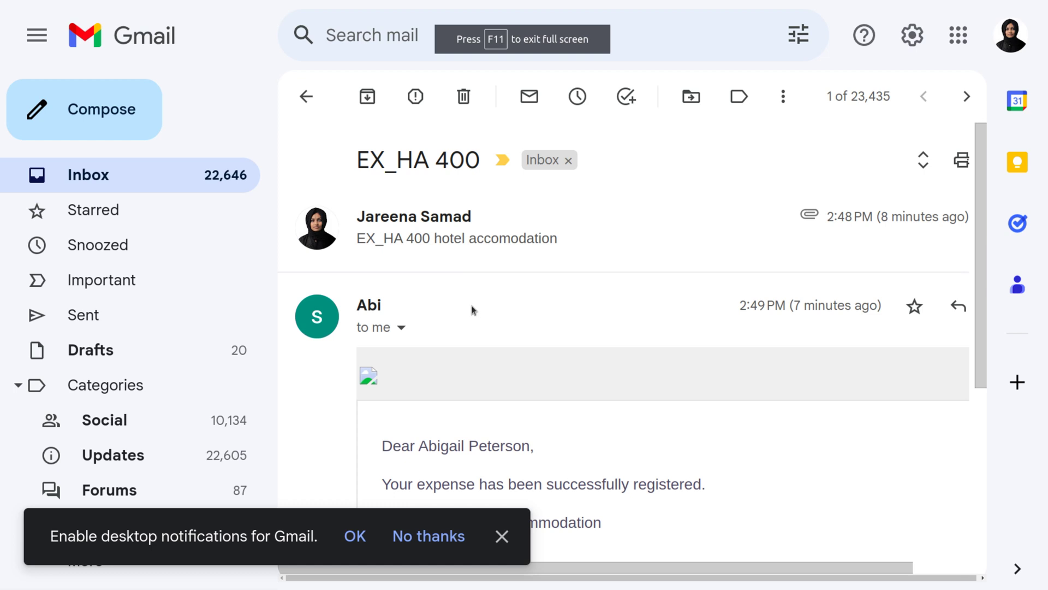
# - Dismiss the notifications bar and read the Hotel Accommodation 400.0$ registration reply
pyautogui.click(515, 537)
pyautogui.scroll(-3, 559, 290)
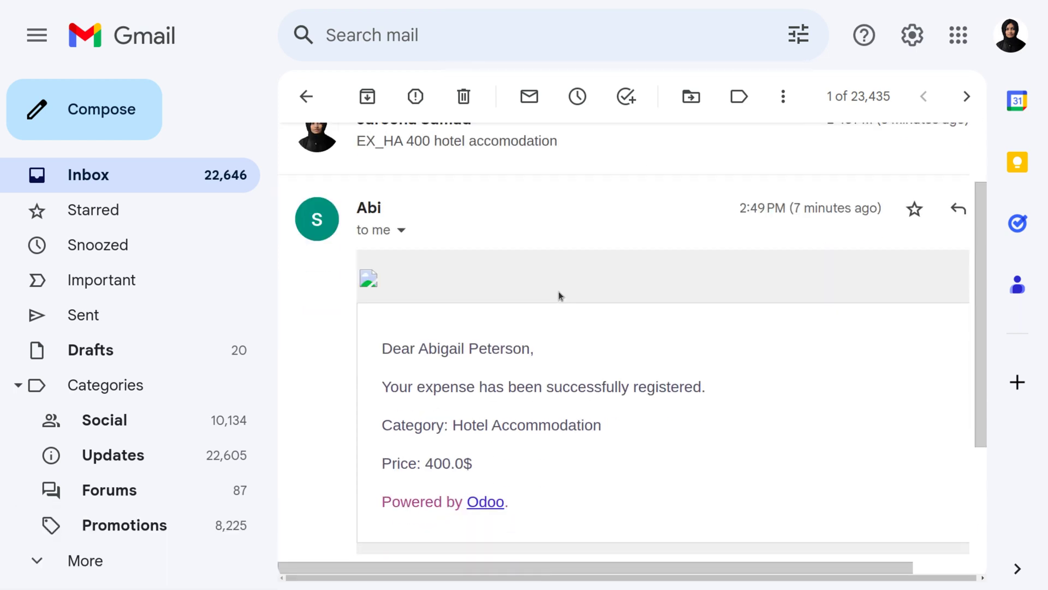
pyautogui.scroll(-1, 558, 295)
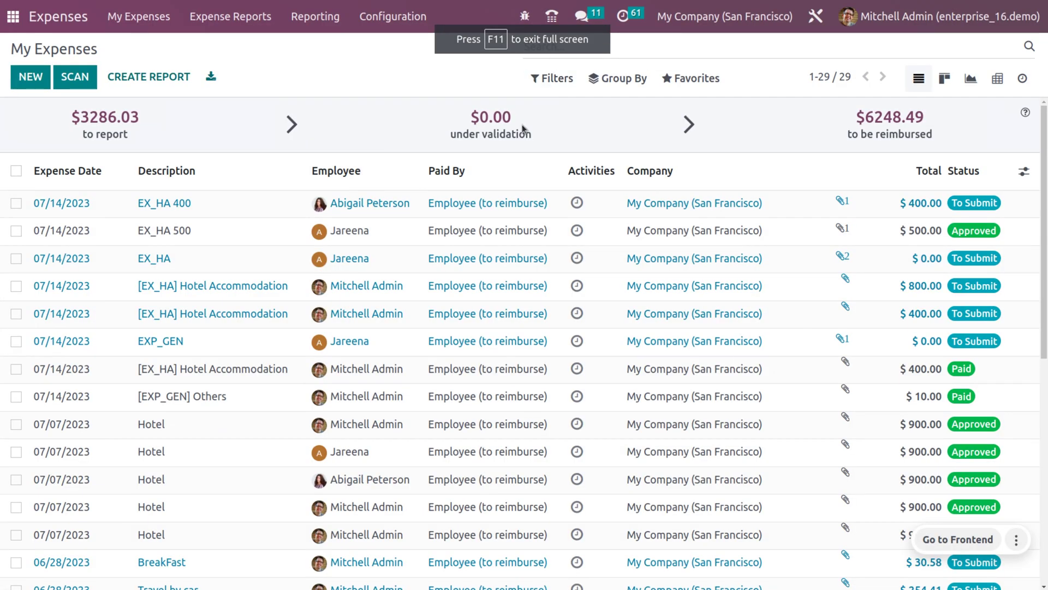
# - Open the EX_HA 400 expense and create an expense report from it
pyautogui.click(489, 215)
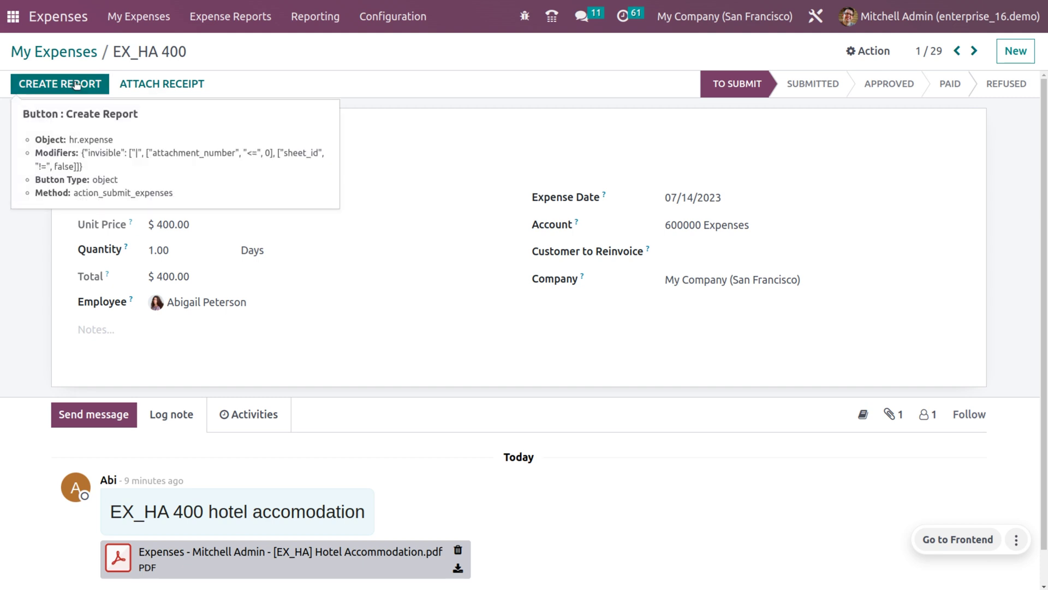
pyautogui.scroll(-1, 218, 306)
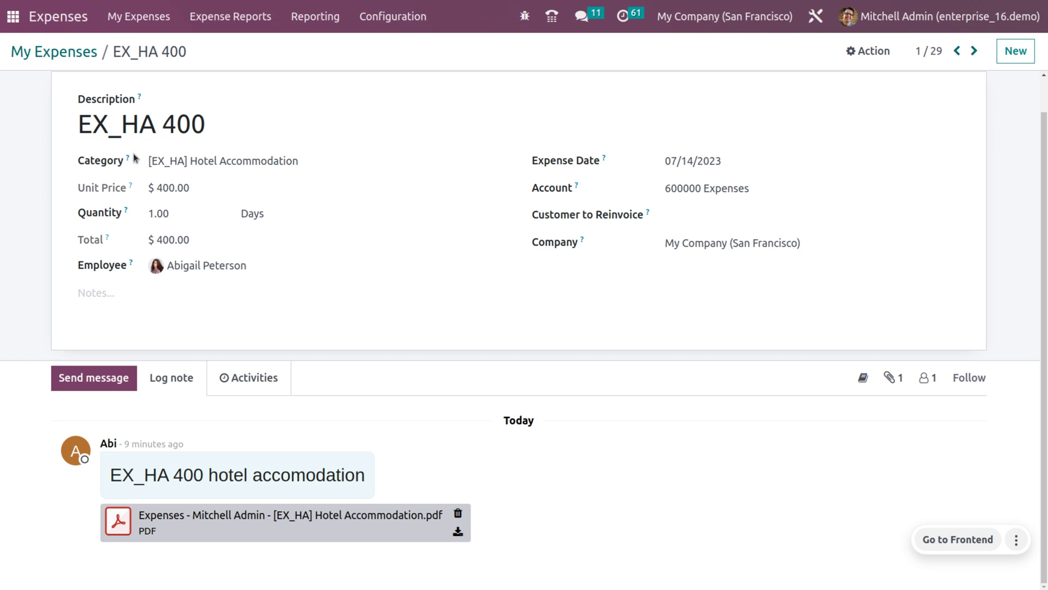
pyautogui.click(46, 80)
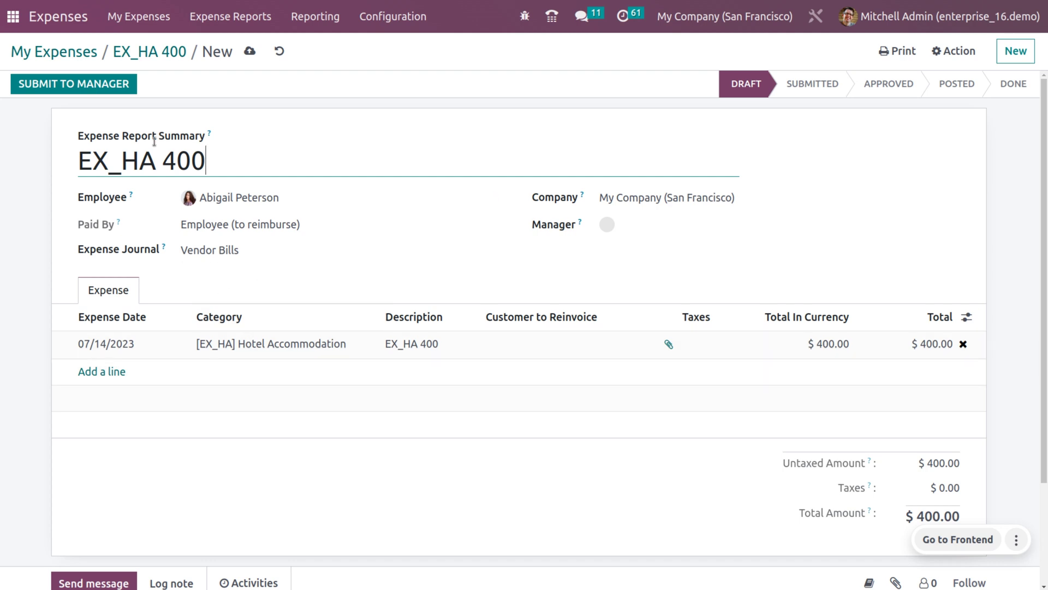
# - Take the EX_HA 400 report through saving, manager approval and journal posting, then view its vendor bill
pyautogui.click(252, 54)
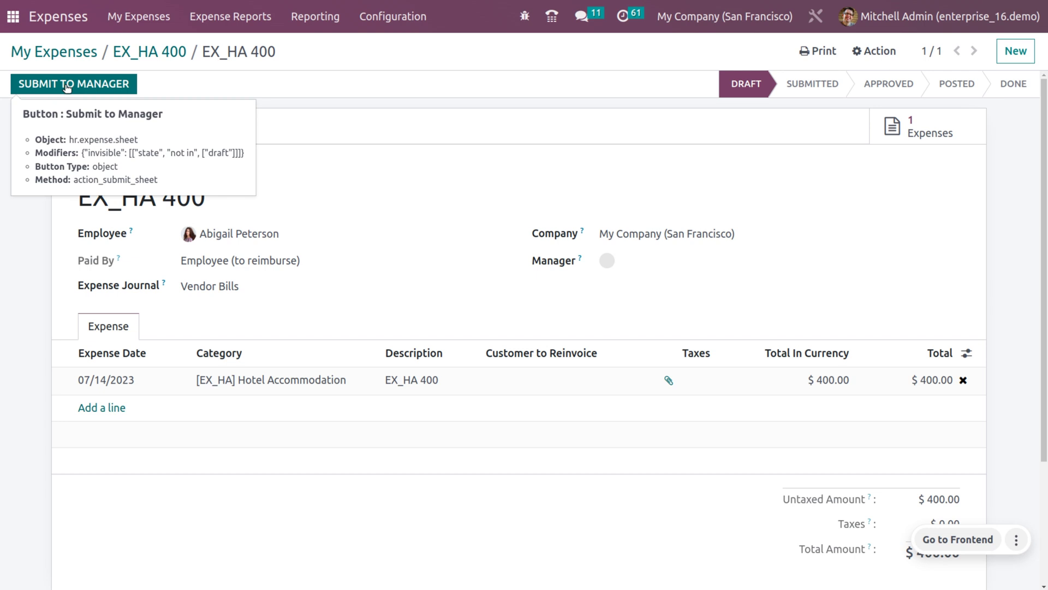
pyautogui.click(66, 88)
pyautogui.click(66, 86)
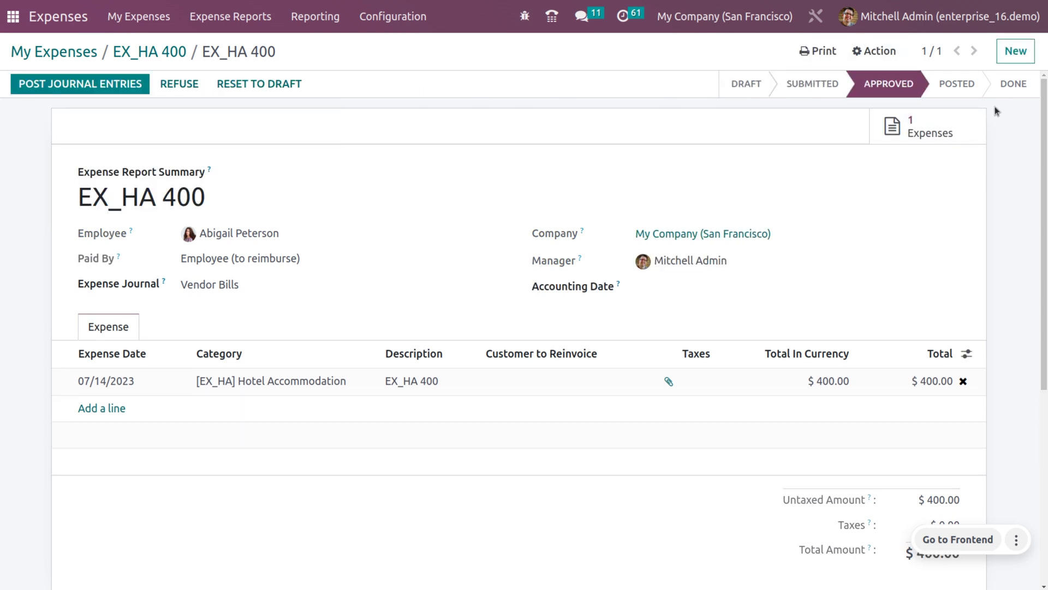
pyautogui.click(102, 86)
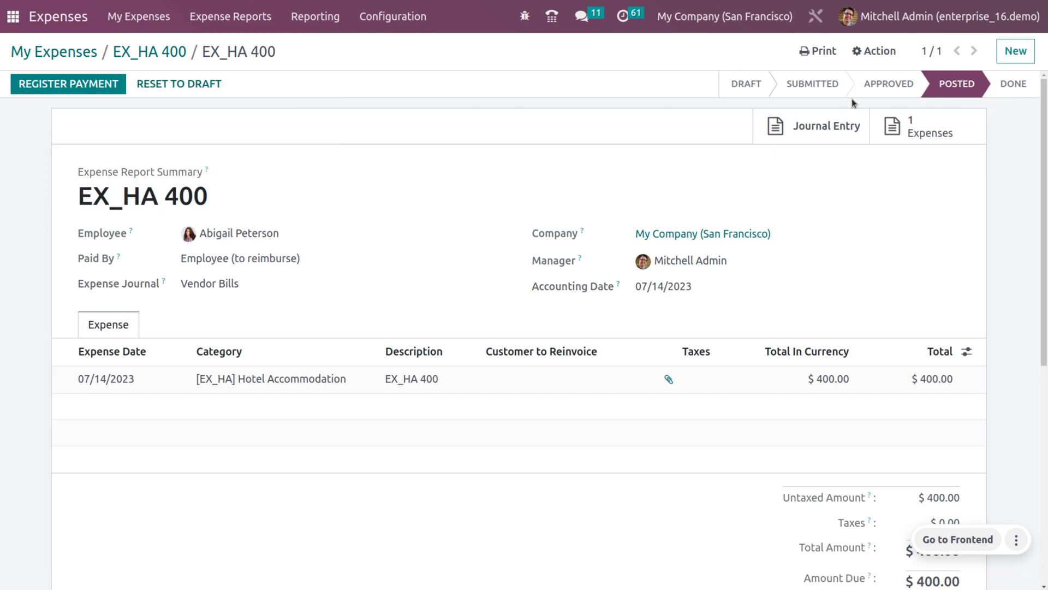
pyautogui.click(830, 128)
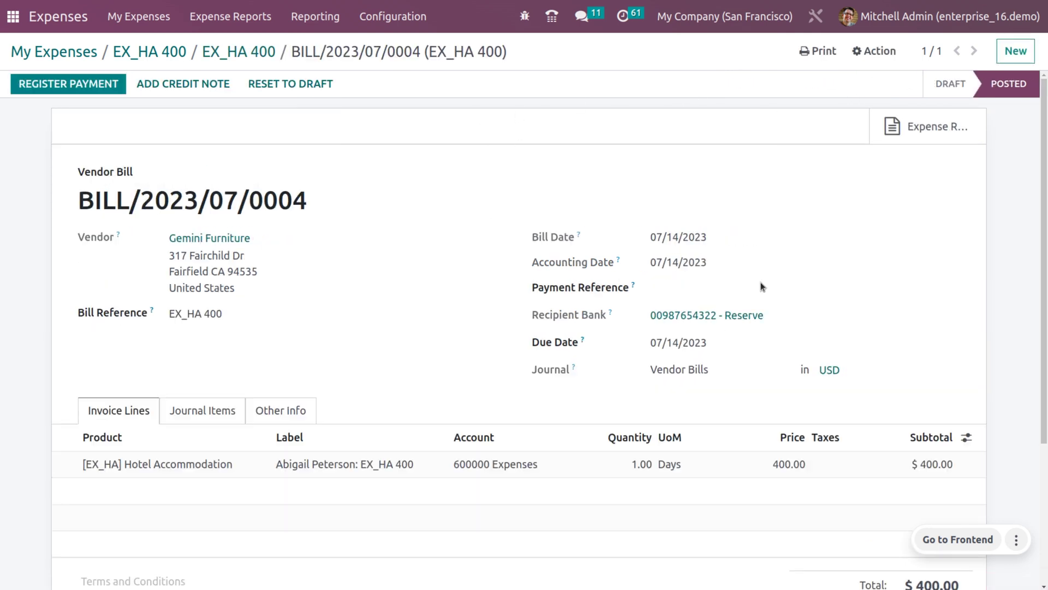
# - Pay BILL/2023/07/0004 with a $400.00 manual Bank payment dated 07/14/2023
pyautogui.click(201, 414)
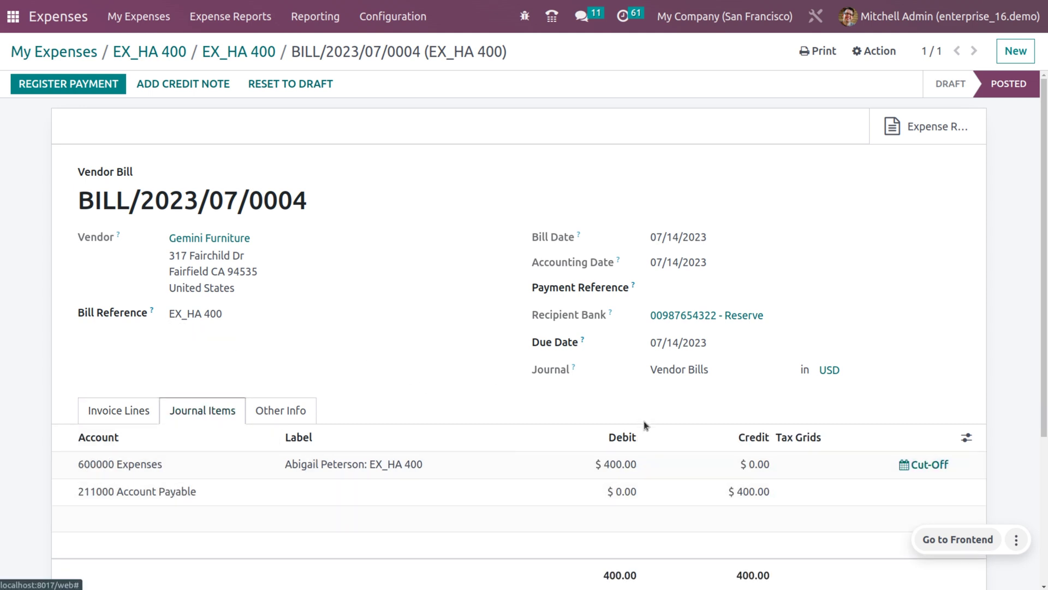
pyautogui.click(95, 86)
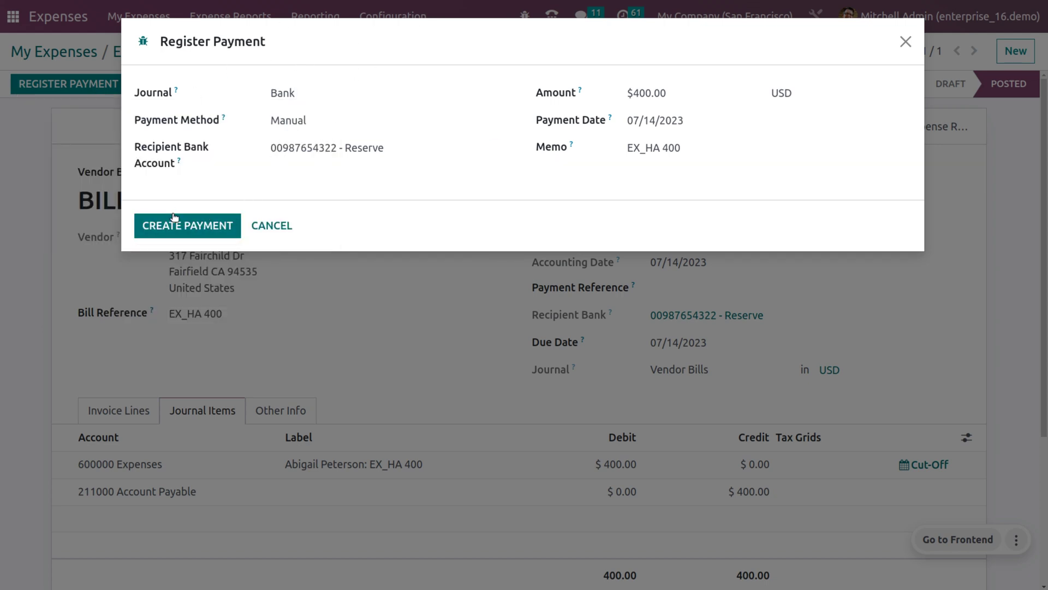
pyautogui.click(176, 220)
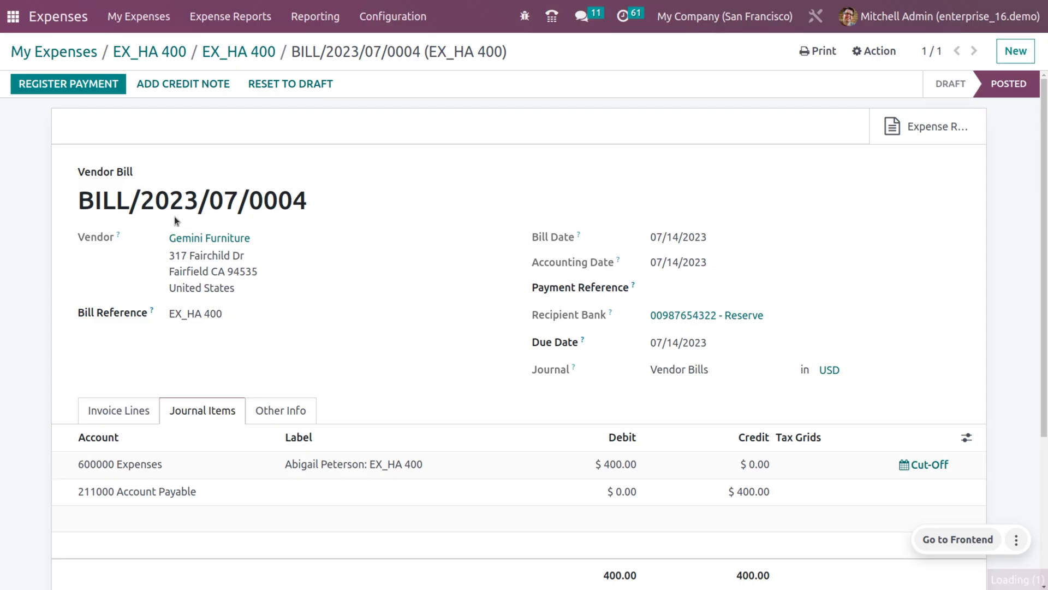